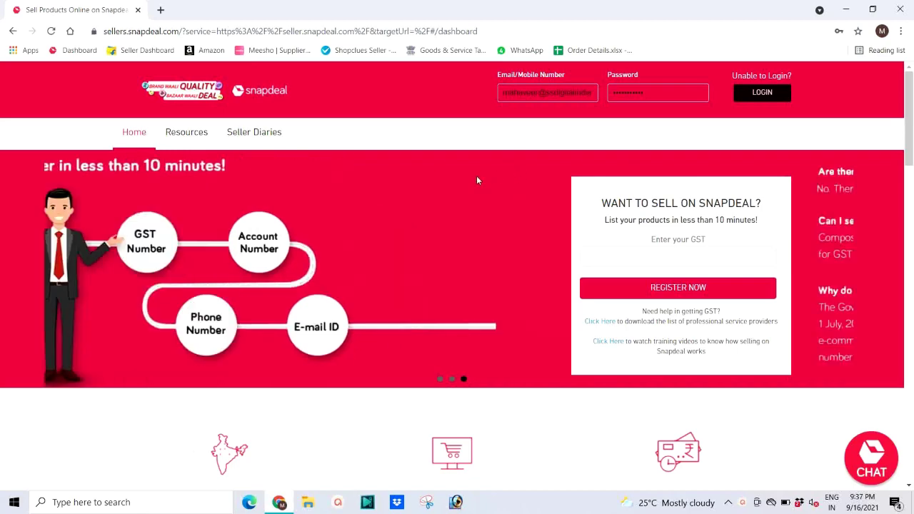
# Step: Log in to the Snapdeal seller account with the prefilled credentials and open the live product listings in the catalog
pyautogui.click(758, 93)
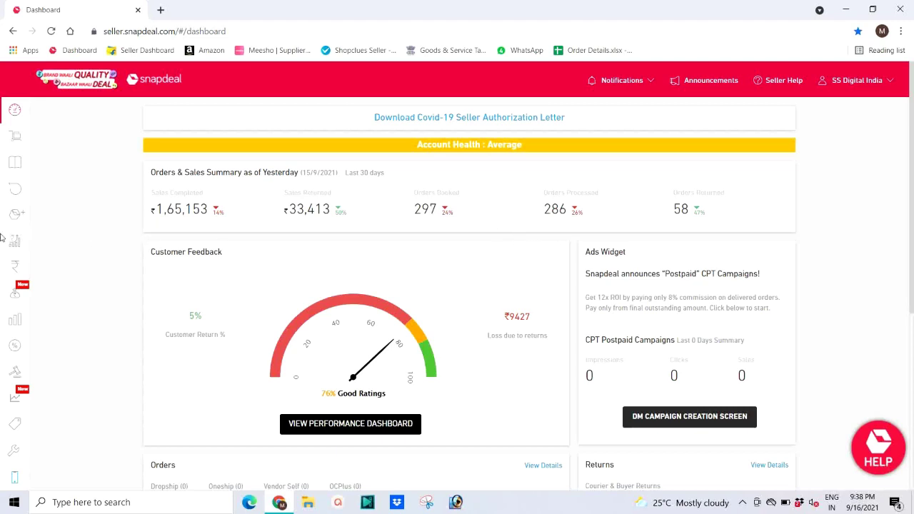
pyautogui.moveTo(3, 221)
pyautogui.click(45, 168)
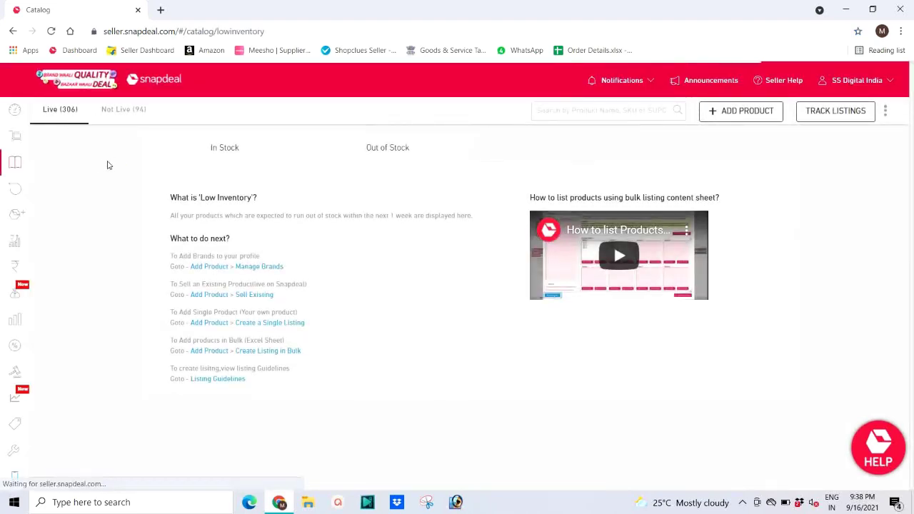
pyautogui.click(69, 117)
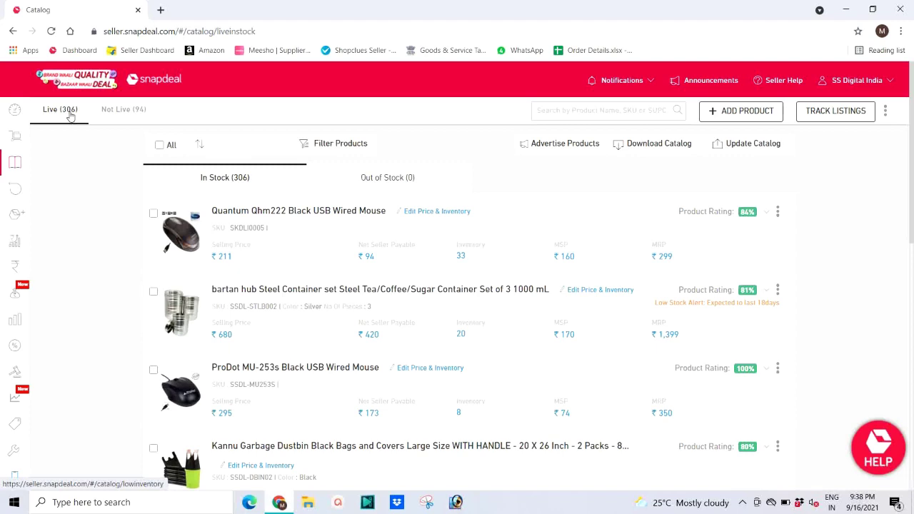
# Step: Open the seller's profile details and look through them down to the leave calendar
pyautogui.click(837, 81)
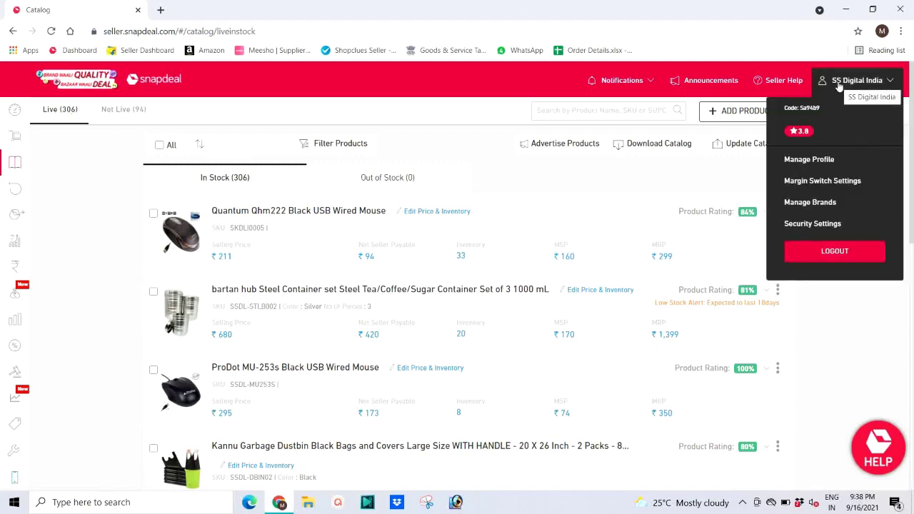
pyautogui.click(810, 166)
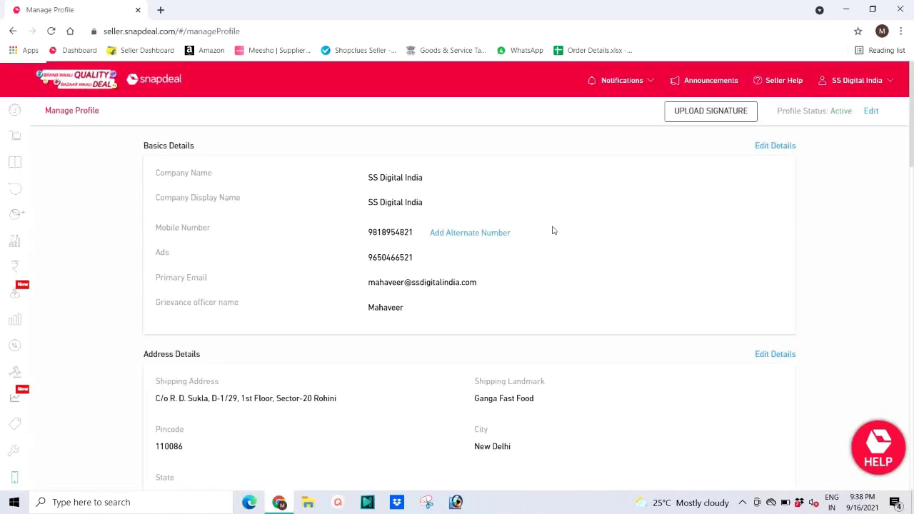
pyautogui.scroll(-15, 552, 231)
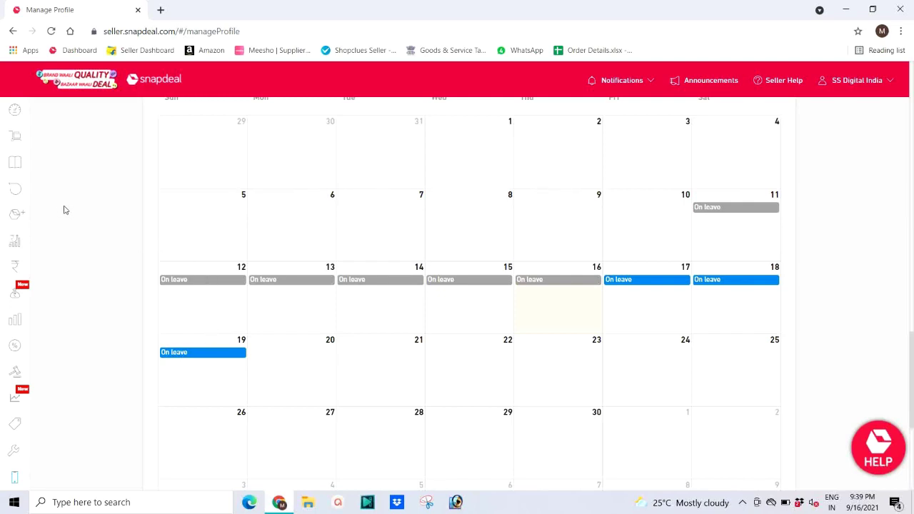
# Step: Open the monthly payment statements in the Payments section and highlight the note about when statements become available
pyautogui.moveTo(4, 234)
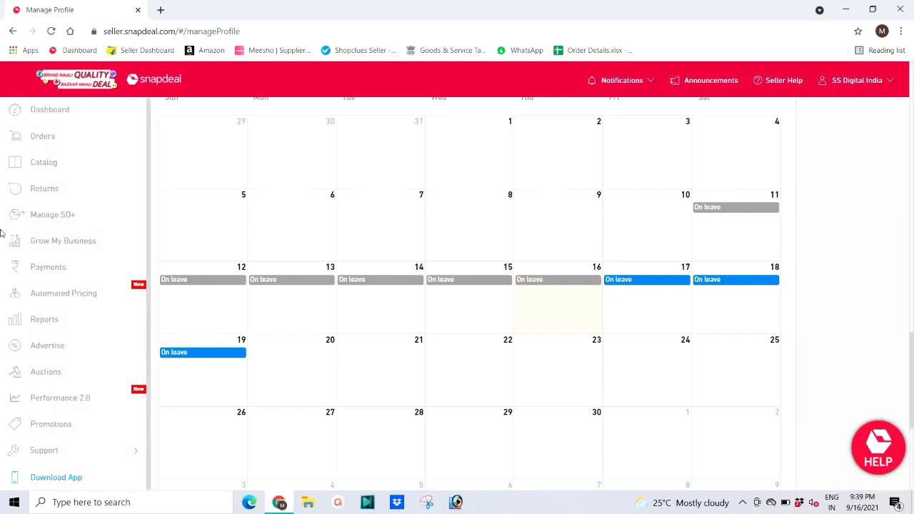
pyautogui.click(45, 270)
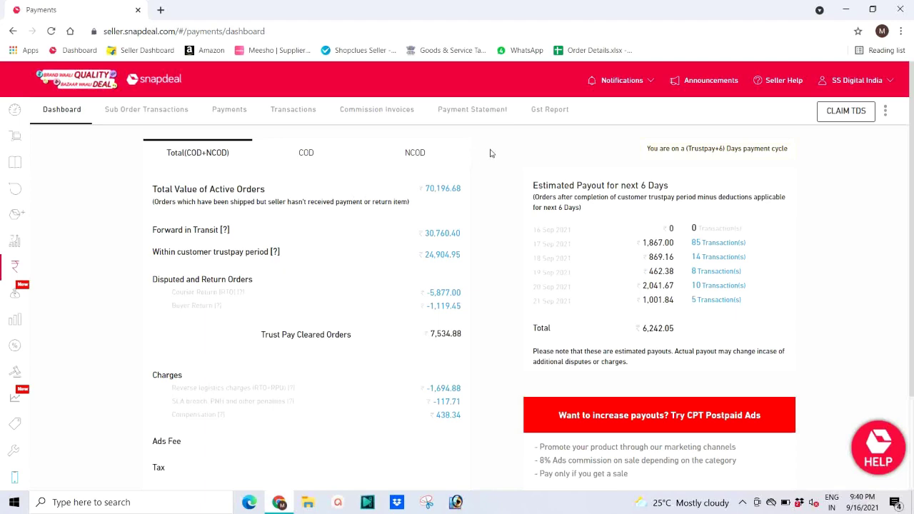
pyautogui.click(471, 117)
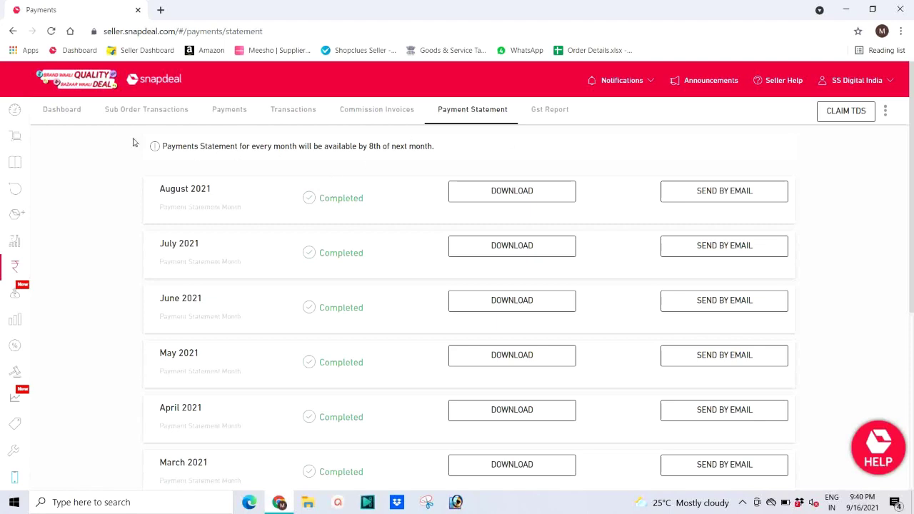
pyautogui.moveTo(164, 146); pyautogui.dragTo(440, 148)
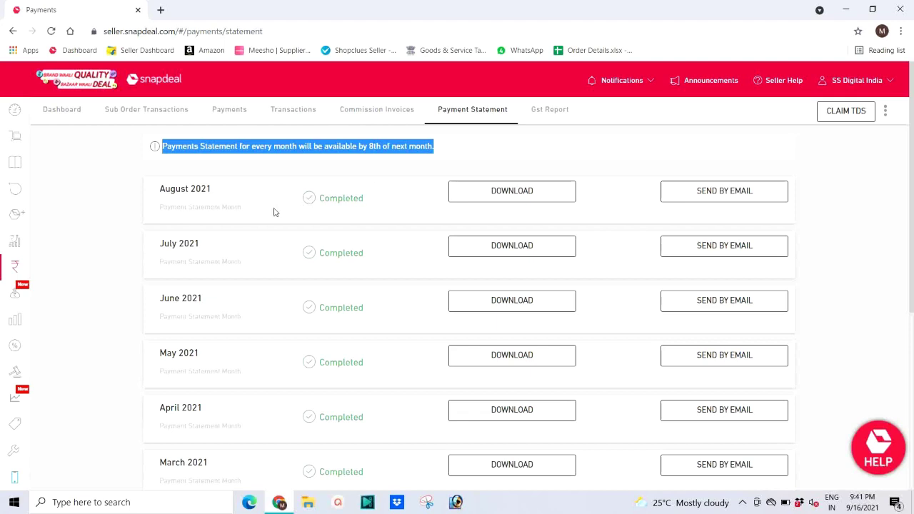
# Step: Download the September 2020 payment statement from the second page of the statement list
pyautogui.scroll(-4, 268, 237)
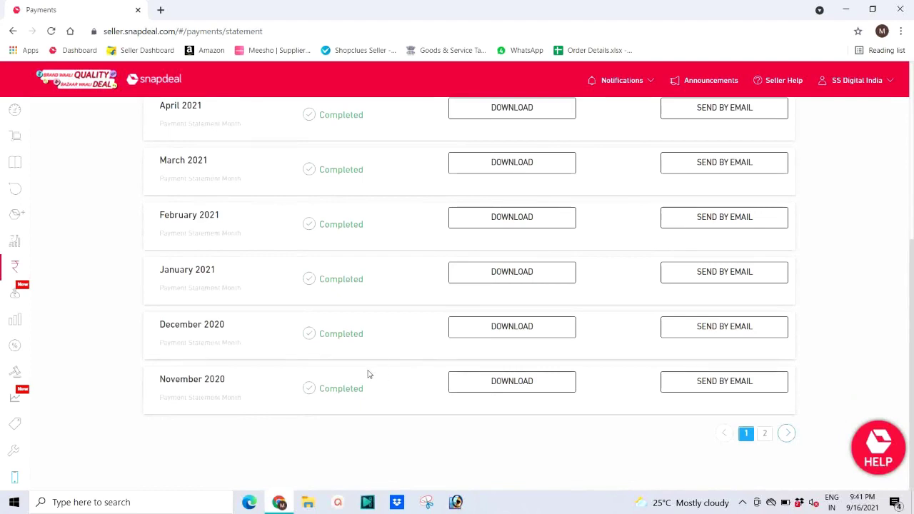
pyautogui.click(765, 435)
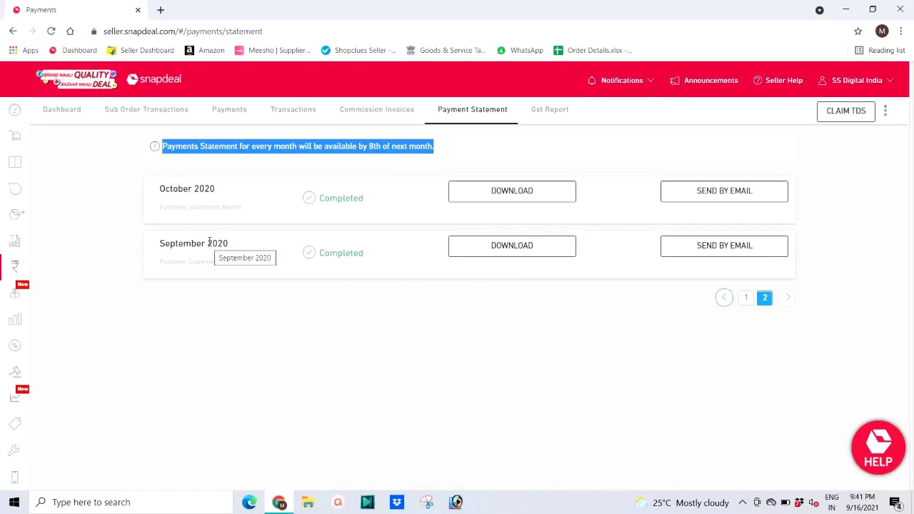
pyautogui.click(222, 245)
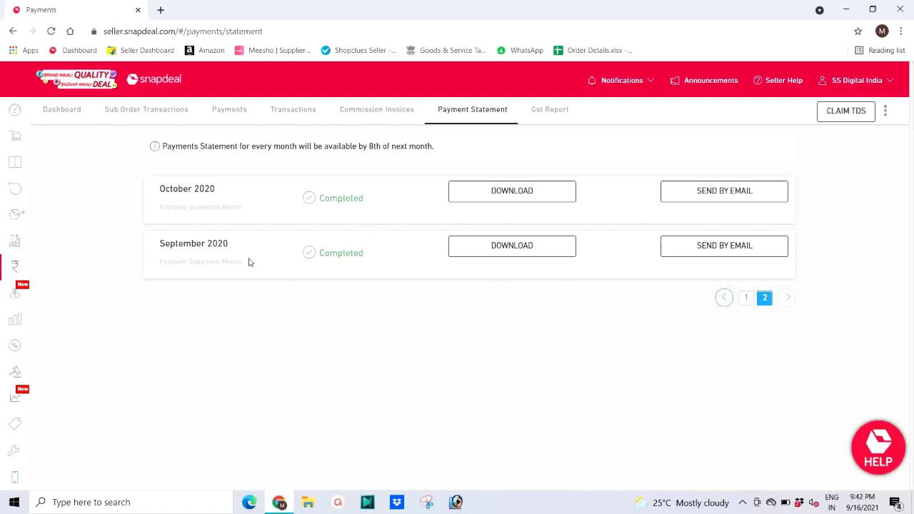
pyautogui.click(499, 254)
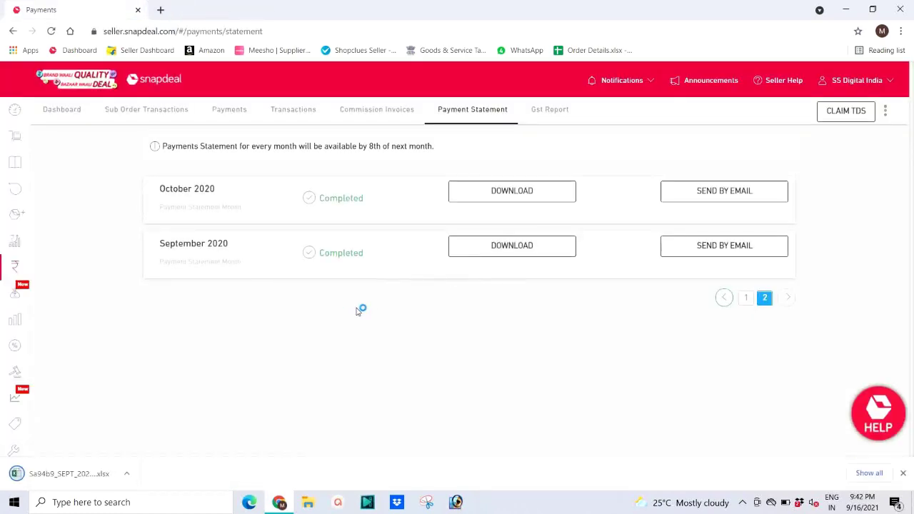
# Step: Open the downloaded September 2020 statement in Excel, enable editing, and widen the sheet tab area to fit all sheets
pyautogui.click(70, 474)
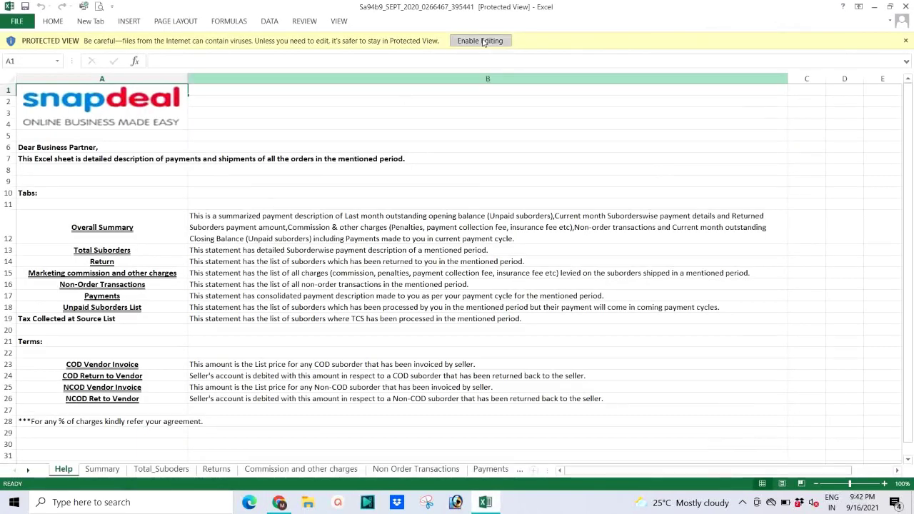
pyautogui.click(479, 40)
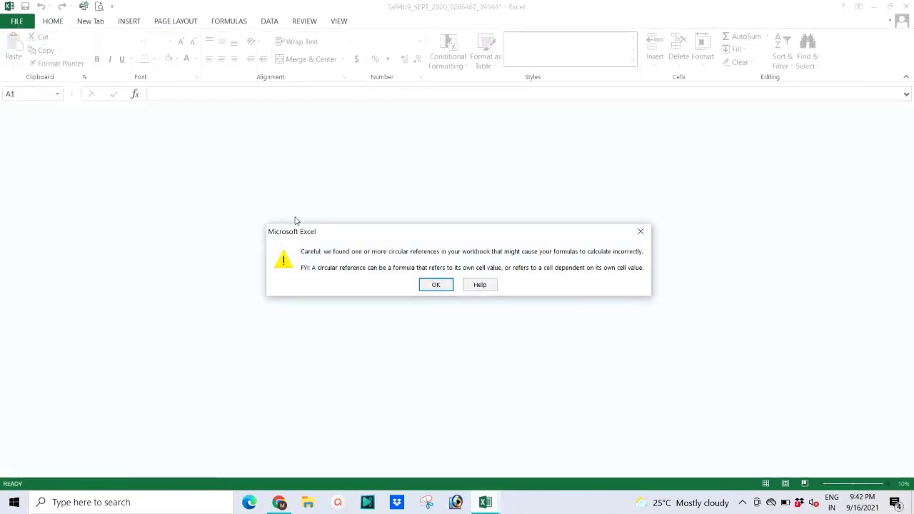
pyautogui.click(436, 285)
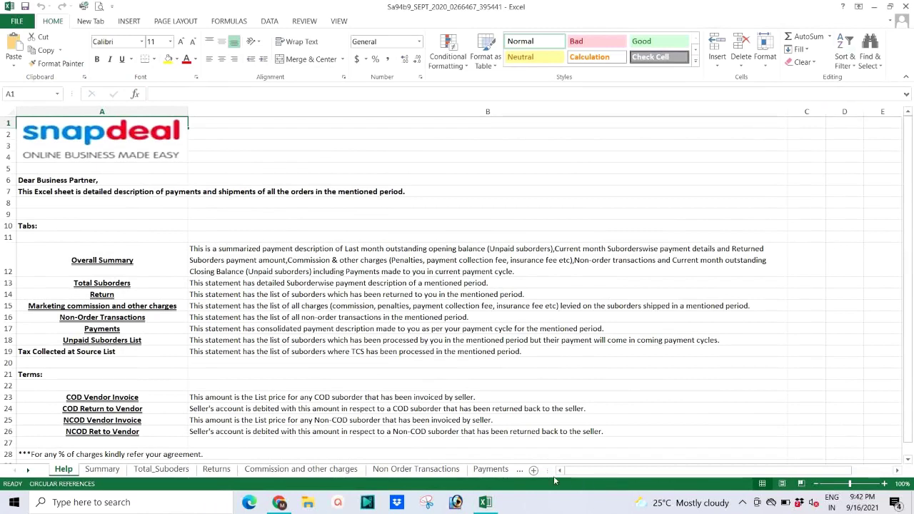
pyautogui.moveTo(550, 469); pyautogui.dragTo(716, 470)
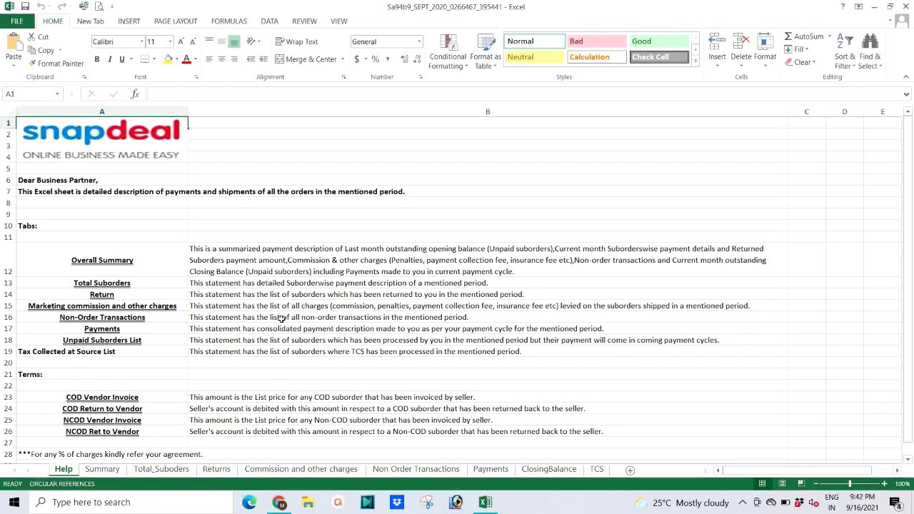
# Step: Examine the statement start date, total suborder sales and returns on the September workbook's Summary sheet
pyautogui.click(112, 474)
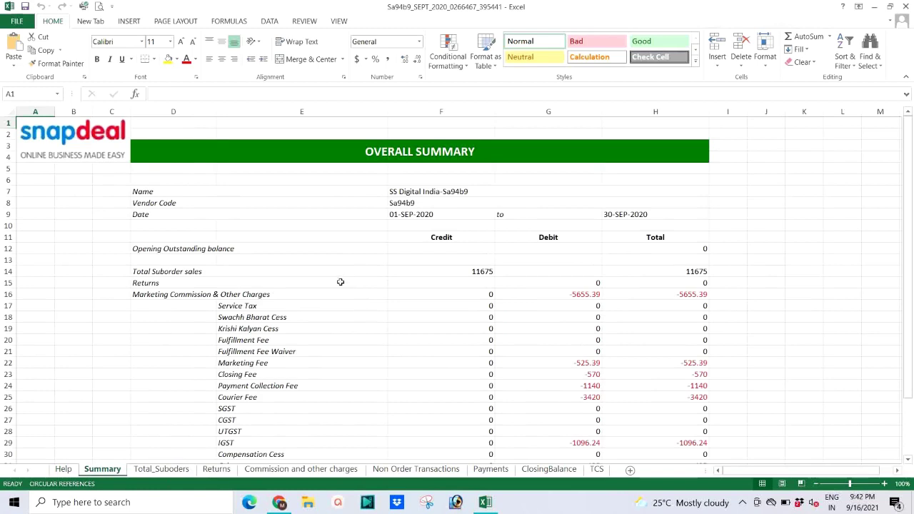
pyautogui.click(408, 215)
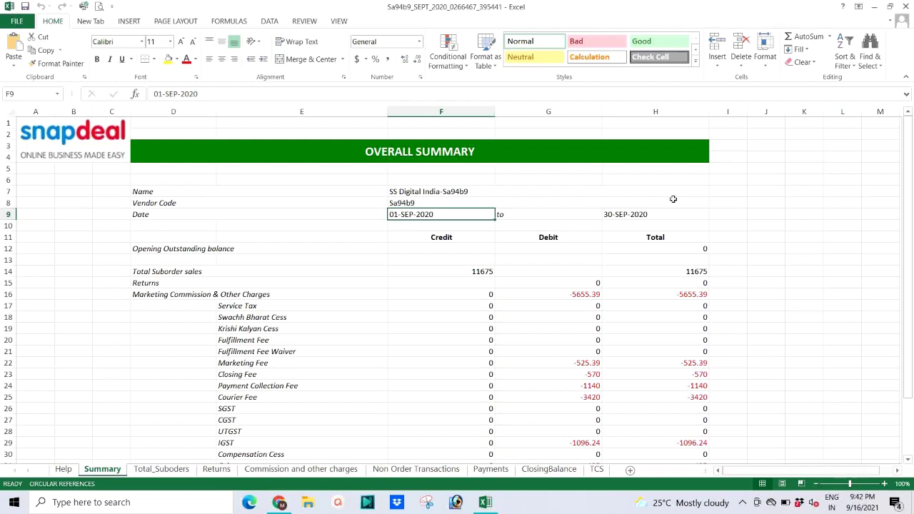
pyautogui.click(471, 273)
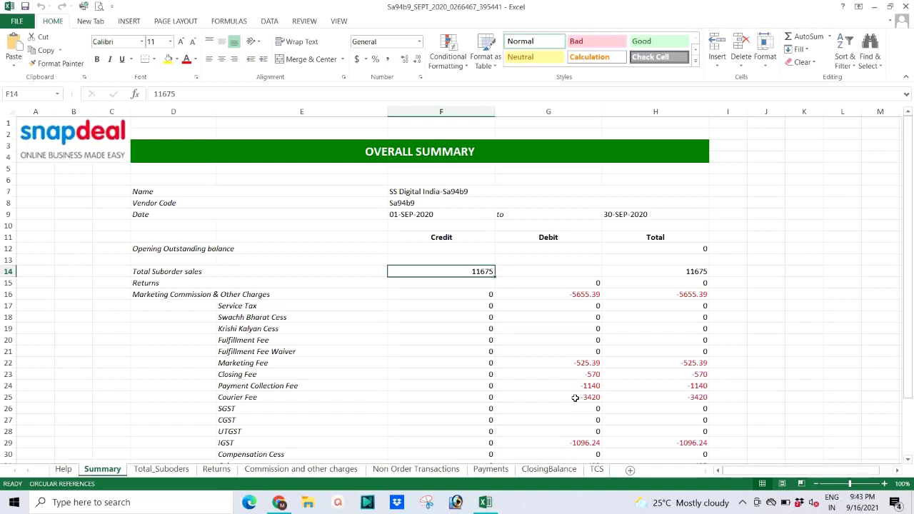
pyautogui.click(163, 284)
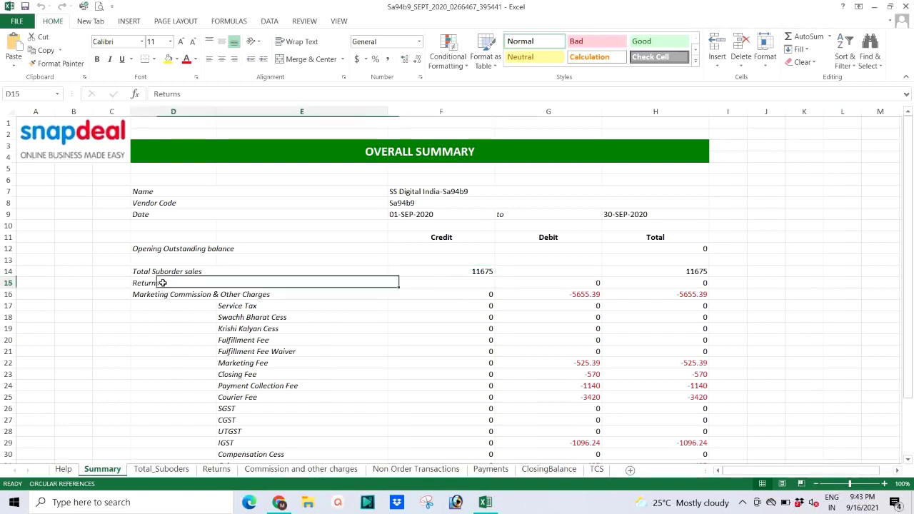
pyautogui.click(477, 284)
pyautogui.click(560, 284)
pyautogui.click(691, 282)
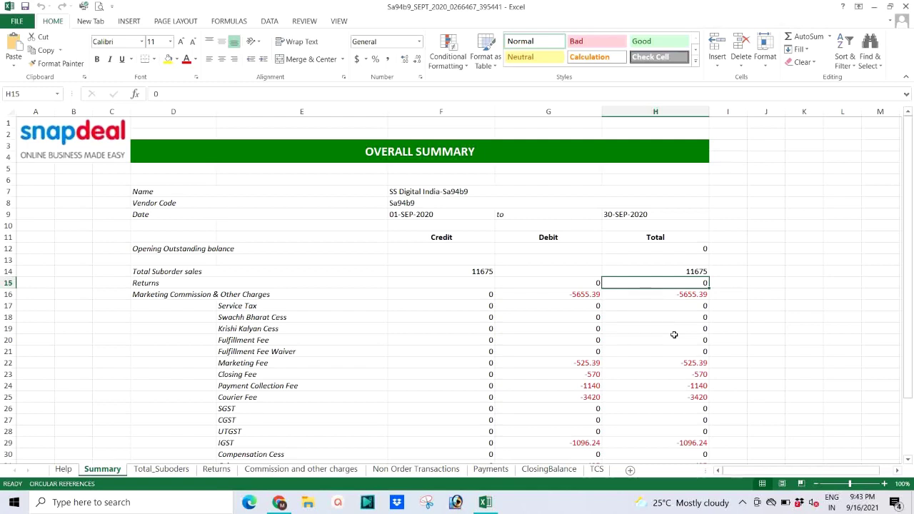
# Step: Compare the marketing commission and other charges with the total suborder sales, and check the closing balance
pyautogui.click(545, 295)
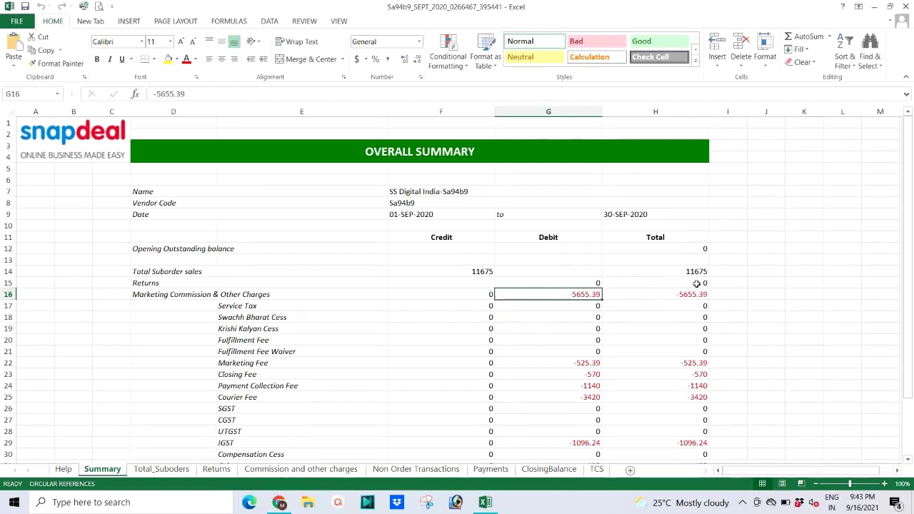
pyautogui.click(466, 271)
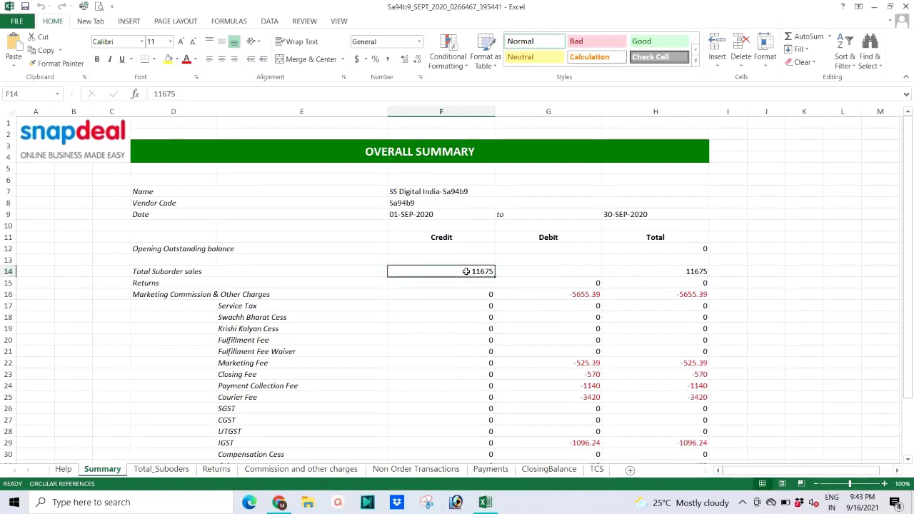
pyautogui.click(560, 292)
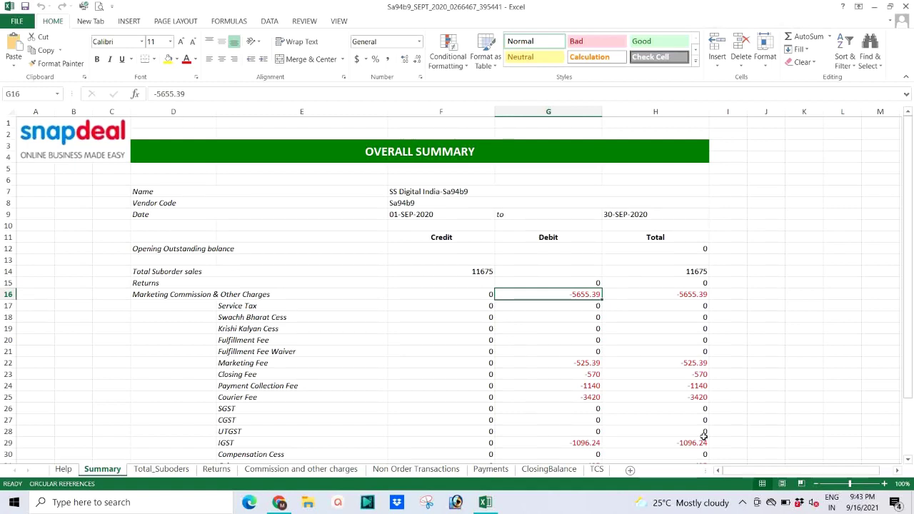
pyautogui.scroll(-3, 541, 364)
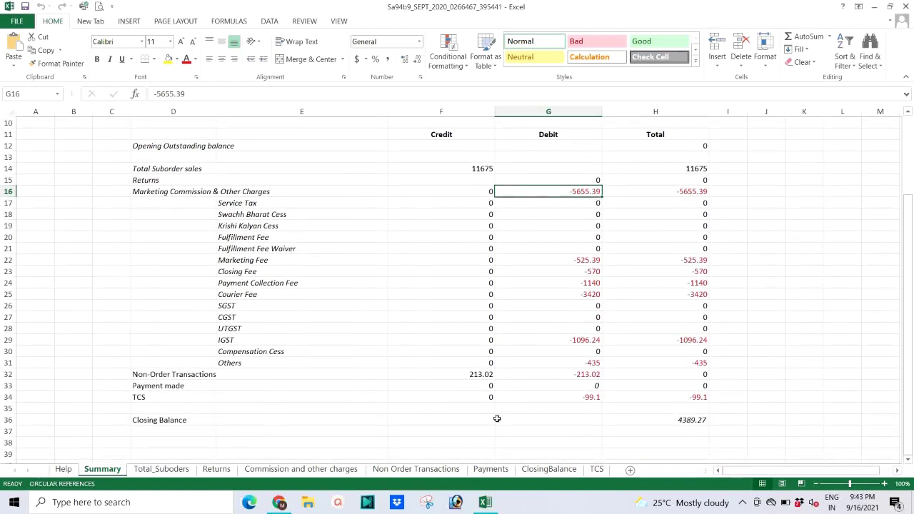
pyautogui.click(658, 419)
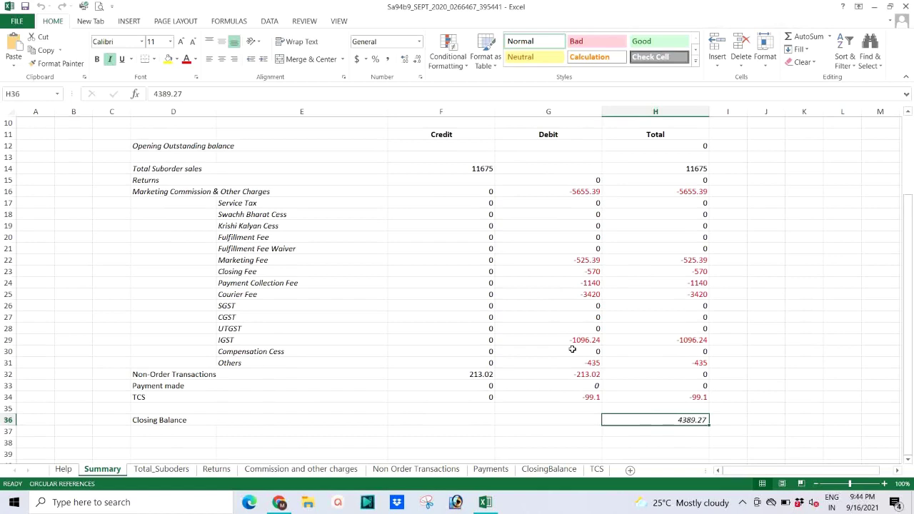
# Step: Check the gross amount on the Payments sheet and close the September workbook without saving
pyautogui.click(490, 470)
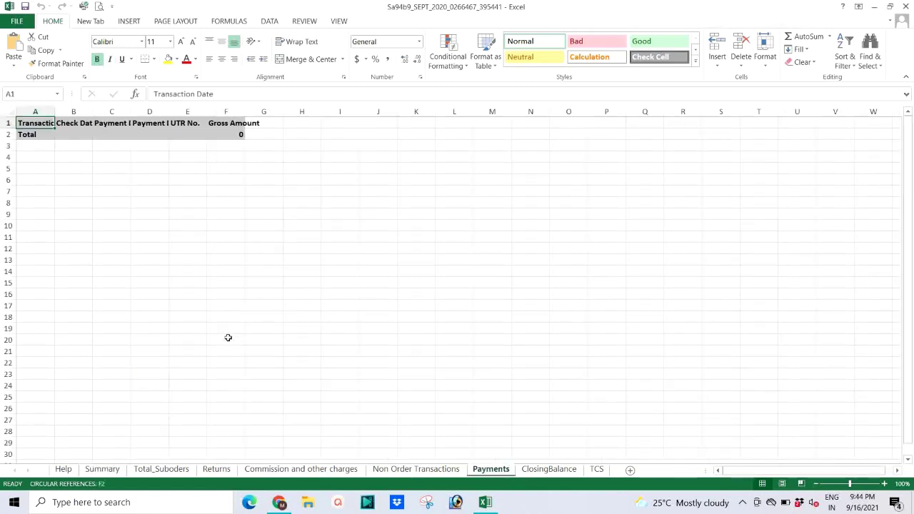
pyautogui.click(227, 146)
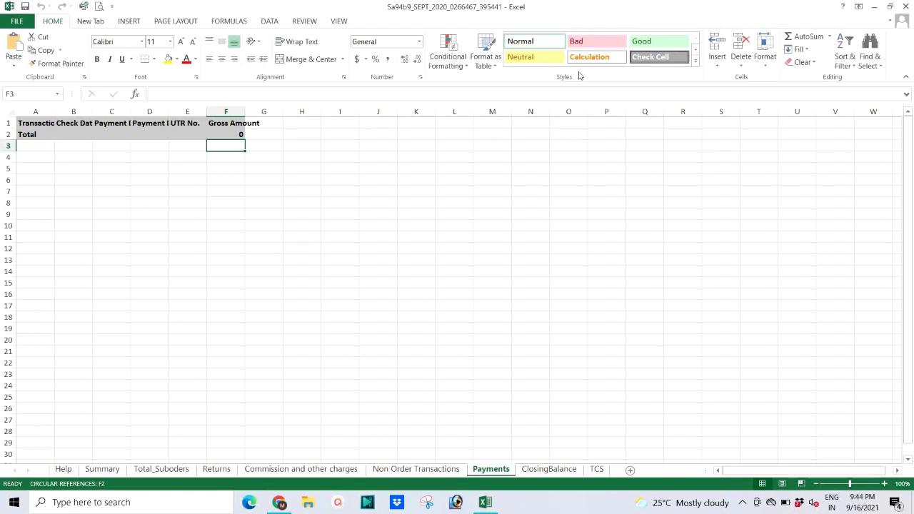
pyautogui.click(903, 7)
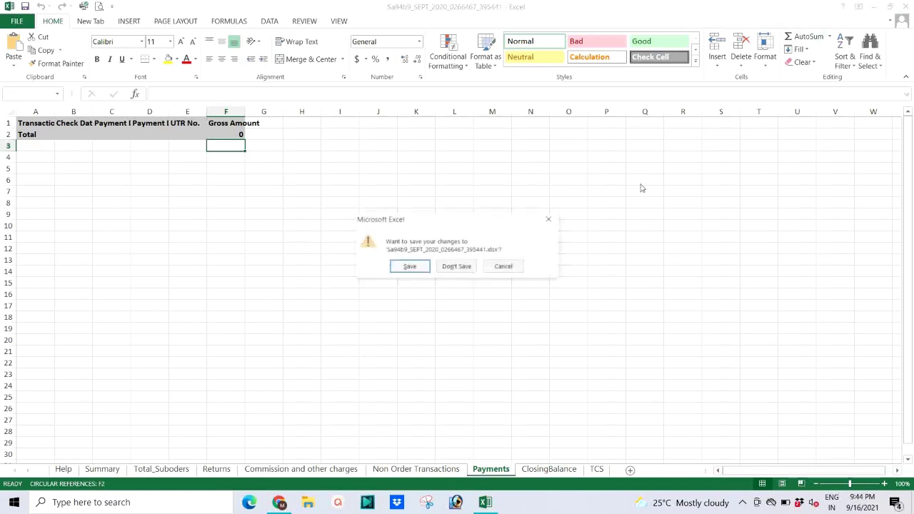
pyautogui.click(456, 267)
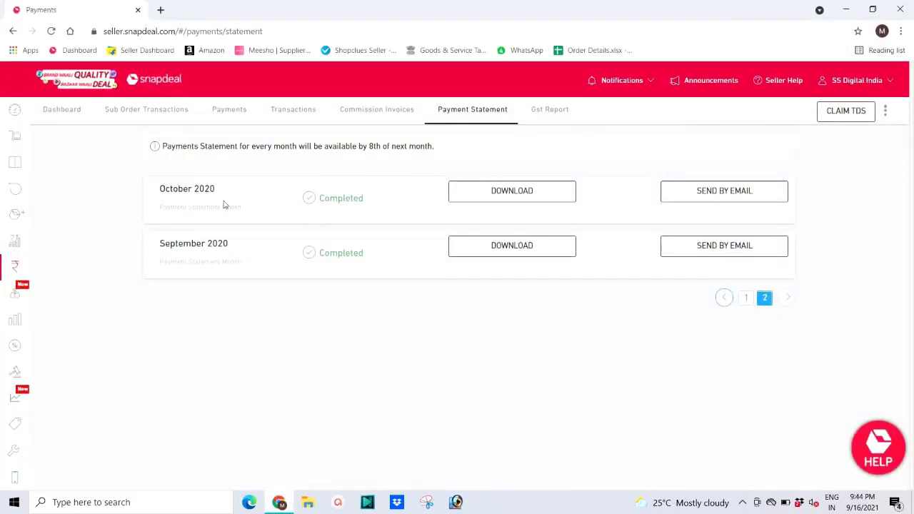
# Step: Download the October 2020 payment statement, open it in Excel and enable editing
pyautogui.click(503, 191)
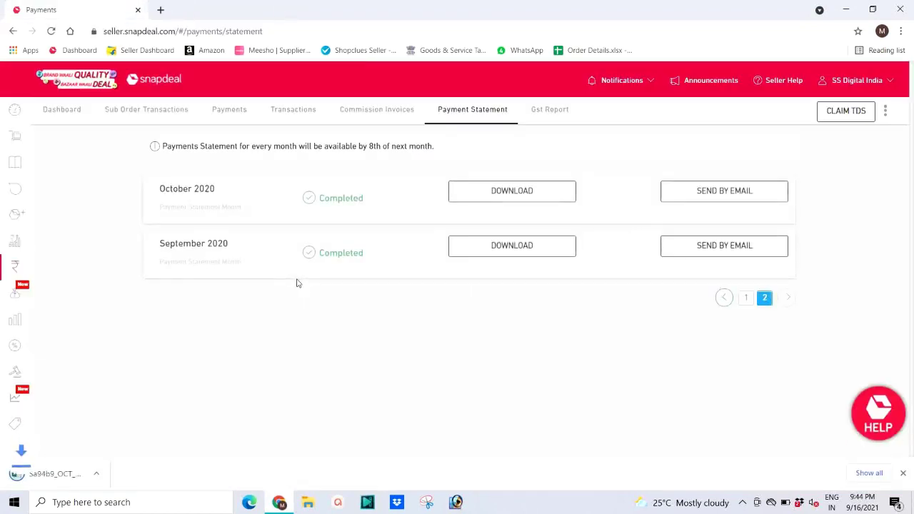
pyautogui.click(69, 476)
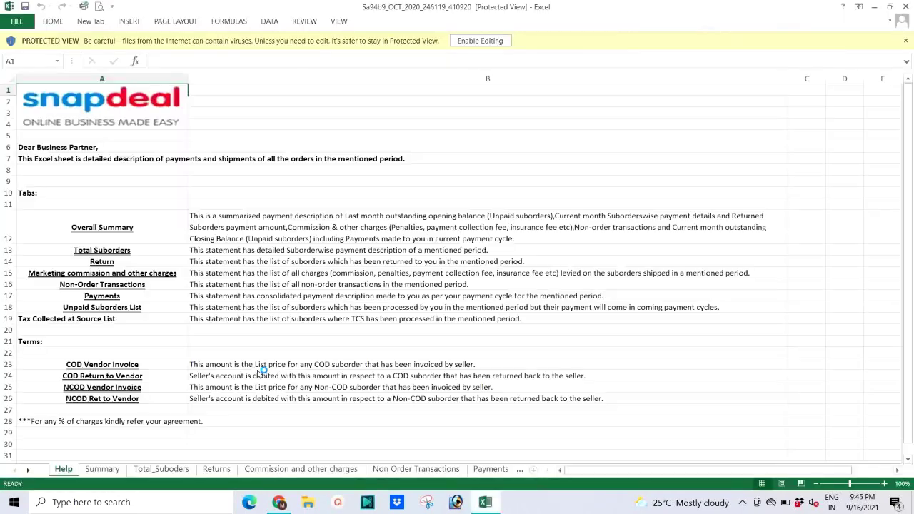
pyautogui.click(480, 40)
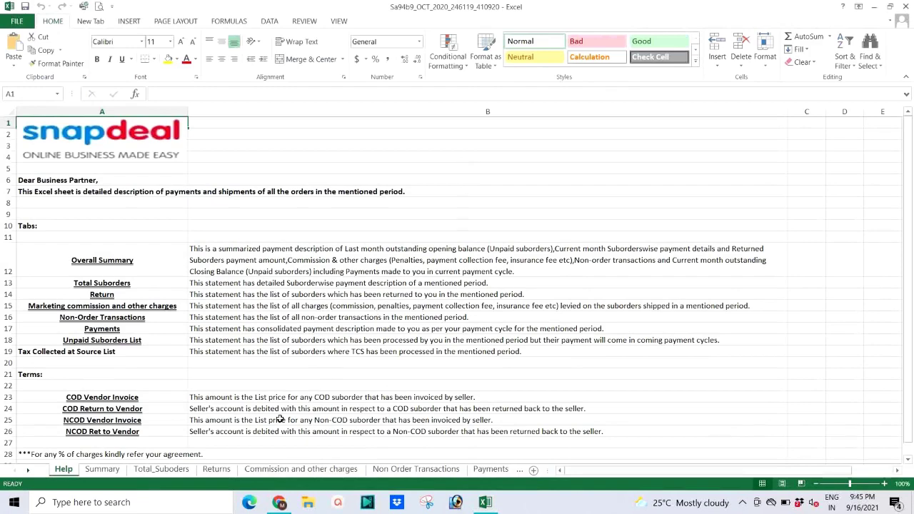
# Step: Examine the total suborder sales and returns on the October 2020 workbook's Summary sheet
pyautogui.click(102, 470)
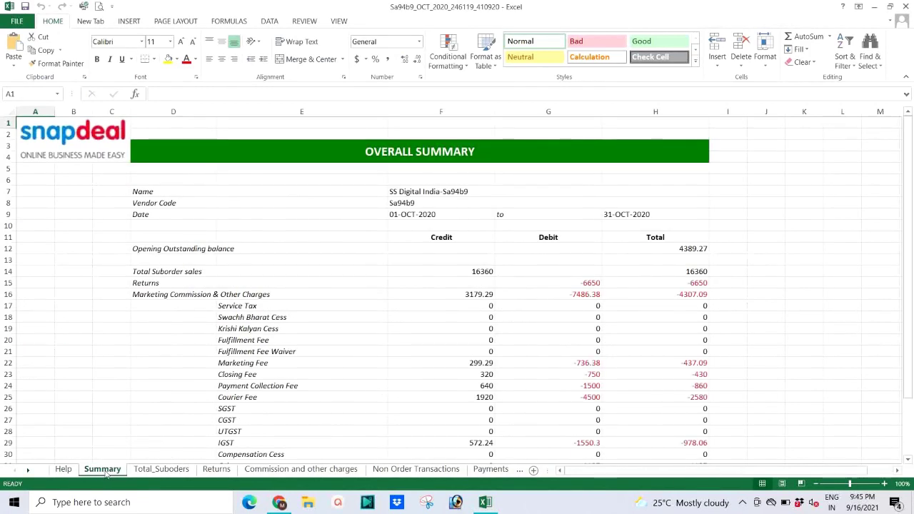
pyautogui.click(458, 260)
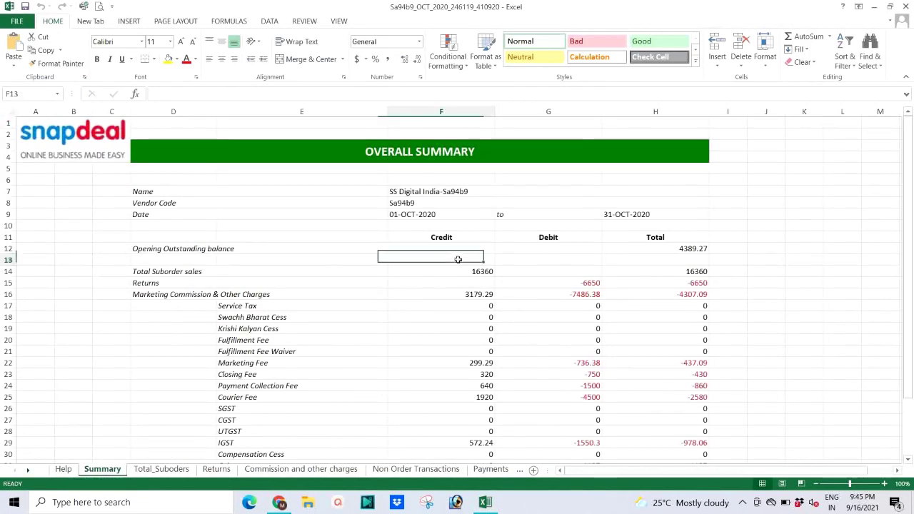
pyautogui.click(460, 274)
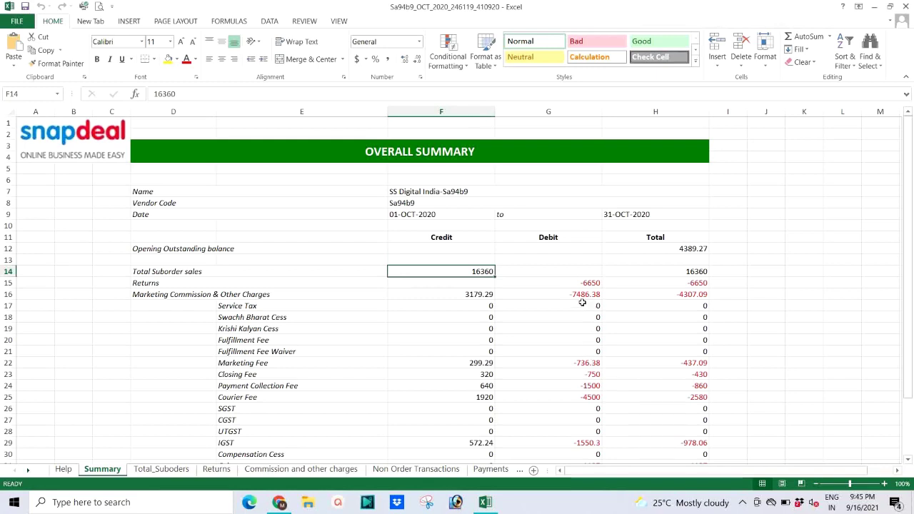
pyautogui.click(573, 281)
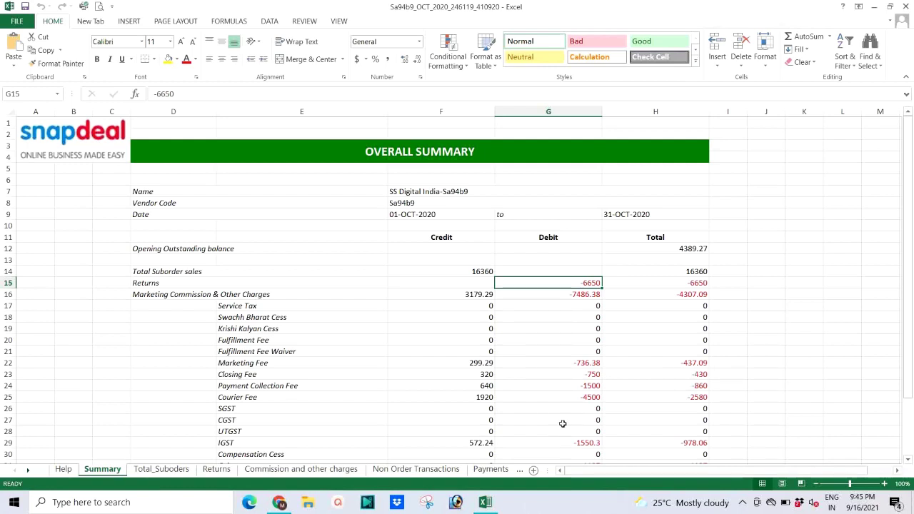
# Step: Fit the column widths on the Payments sheet to their contents and check the total gross amount
pyautogui.click(491, 469)
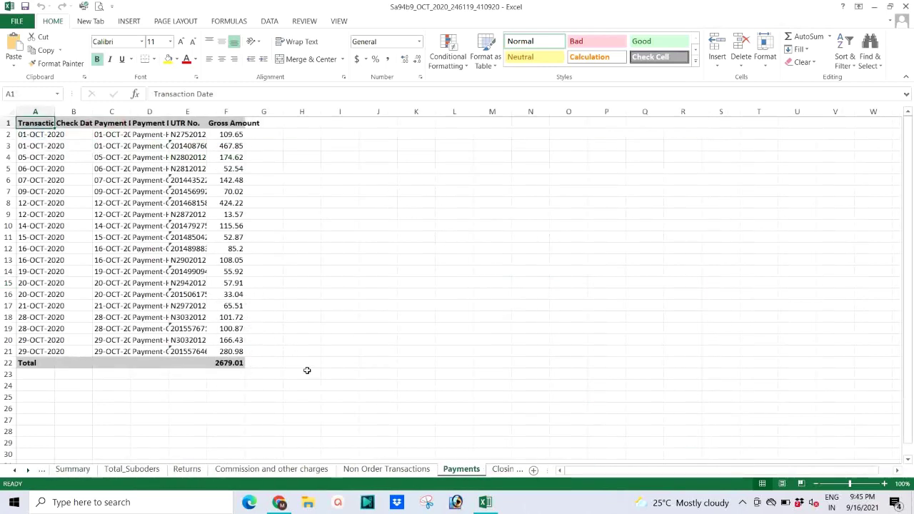
pyautogui.click(11, 112)
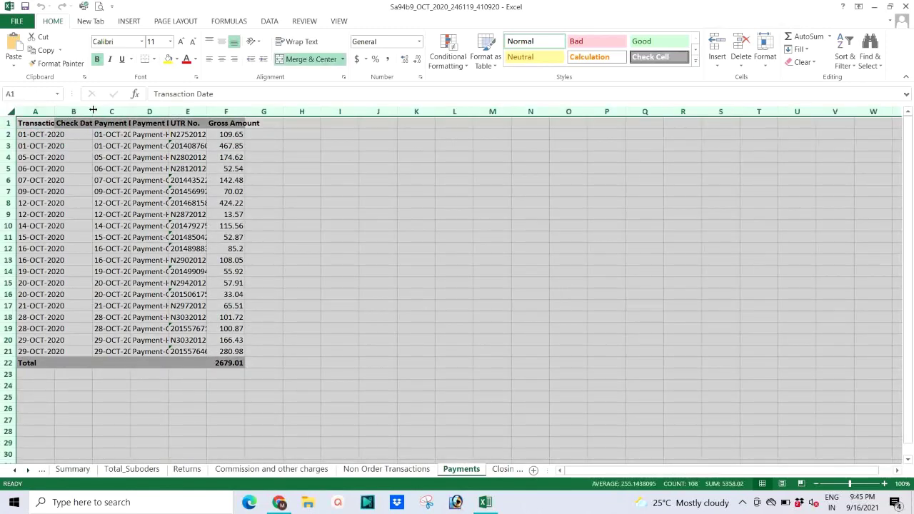
pyautogui.doubleClick(92, 111)
pyautogui.click(393, 363)
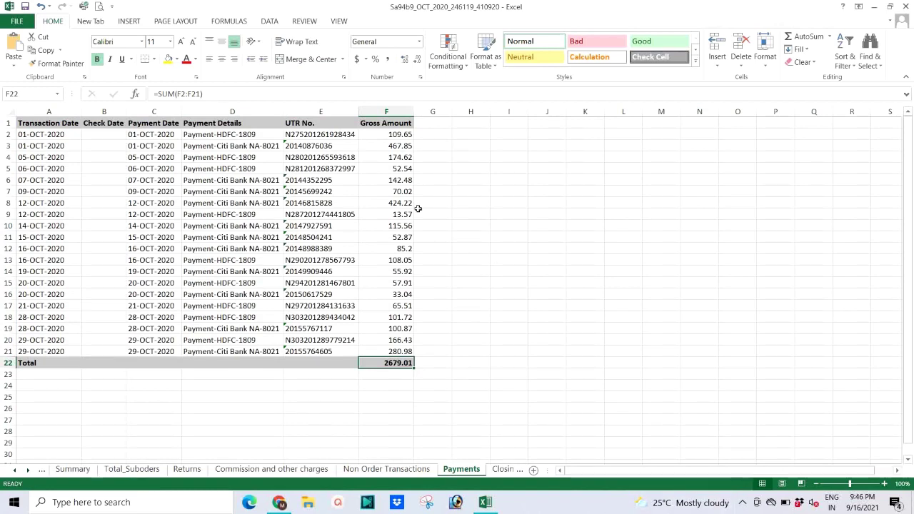
# Step: Check the first four individual gross amounts on the Payments sheet and close the October workbook without saving
pyautogui.click(384, 133)
pyautogui.click(390, 146)
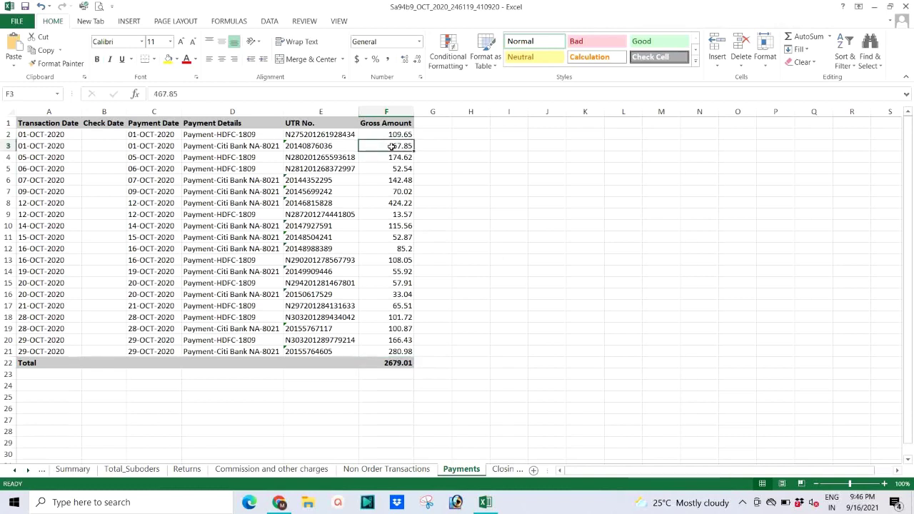
pyautogui.click(387, 158)
pyautogui.click(391, 170)
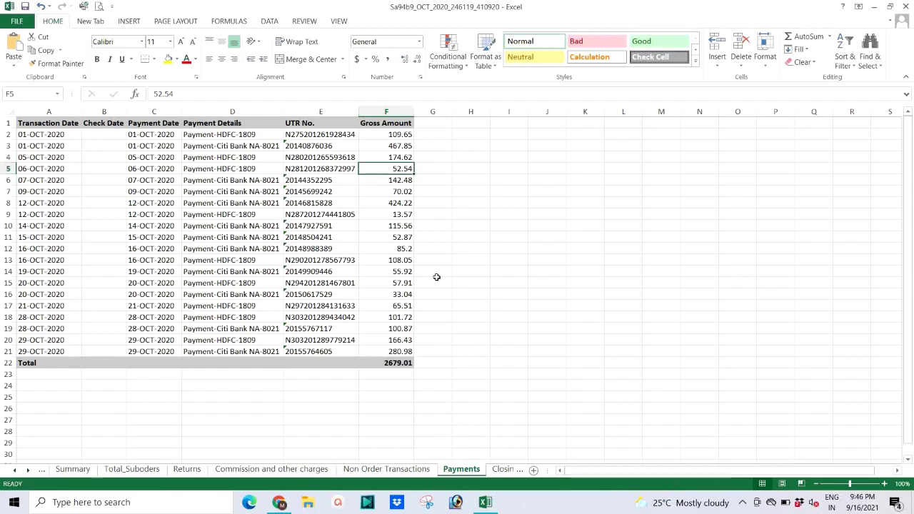
pyautogui.click(906, 6)
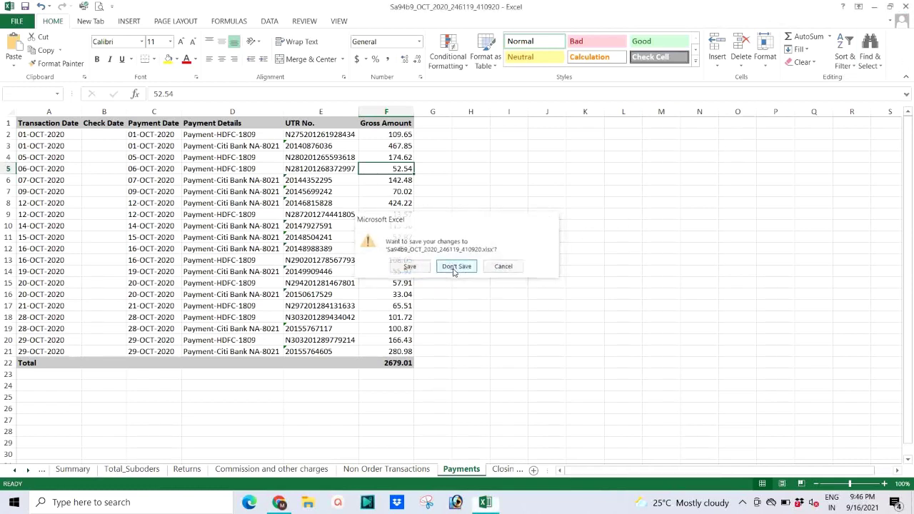
pyautogui.click(455, 266)
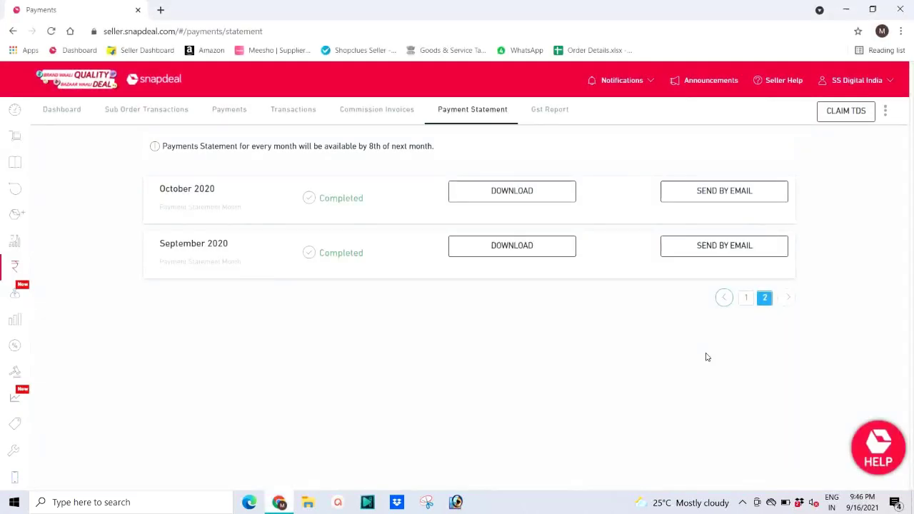
# Step: Download the August 2021 payment statement from the first page of statements, open it in Excel and enable editing
pyautogui.click(724, 297)
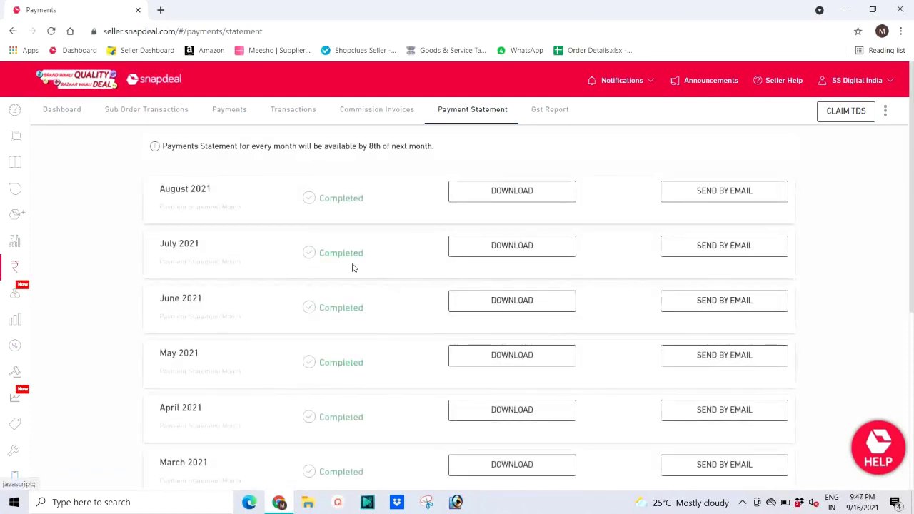
pyautogui.moveTo(161, 190); pyautogui.dragTo(217, 196)
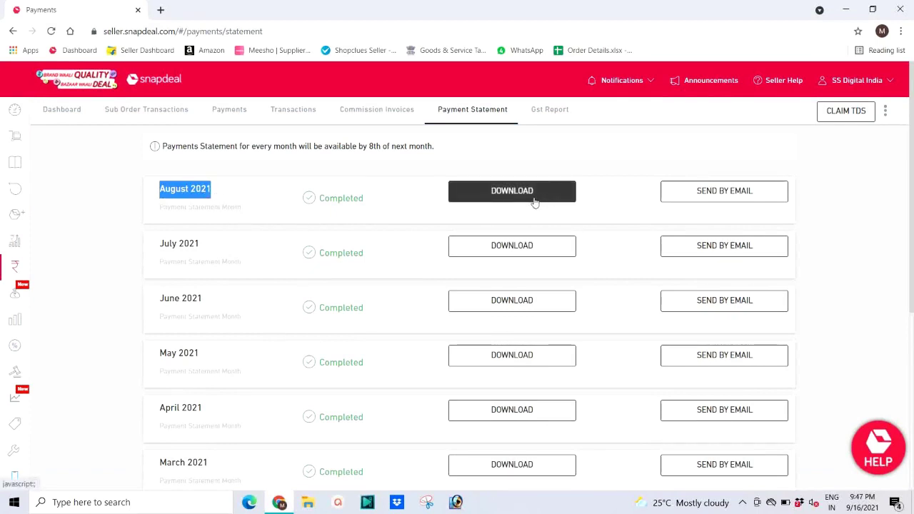
pyautogui.click(498, 195)
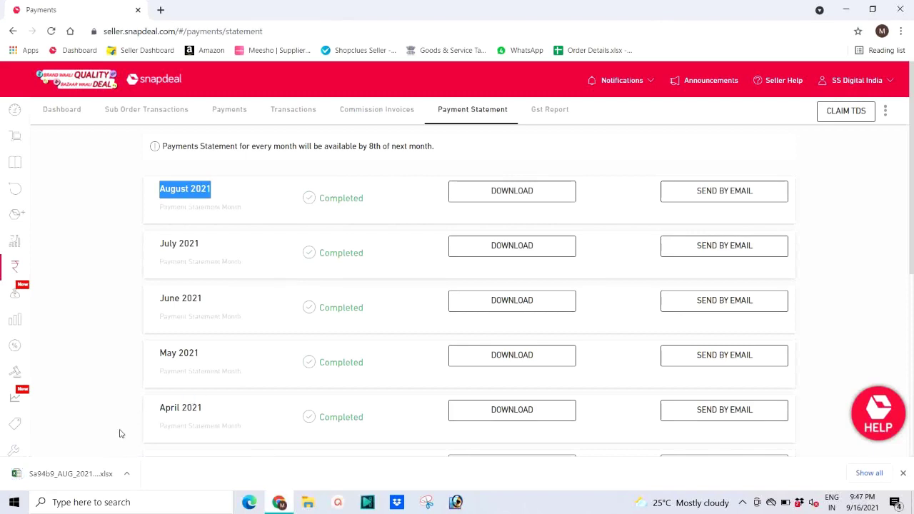
pyautogui.click(74, 477)
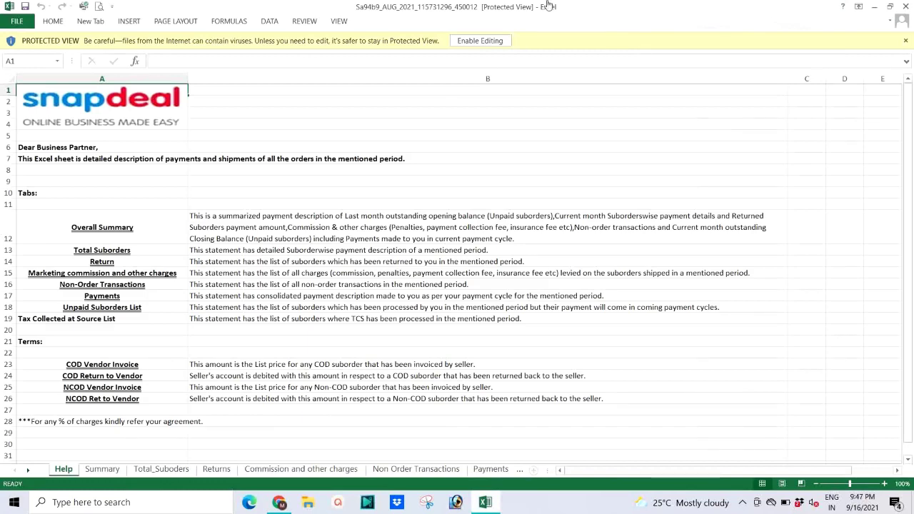
pyautogui.click(470, 42)
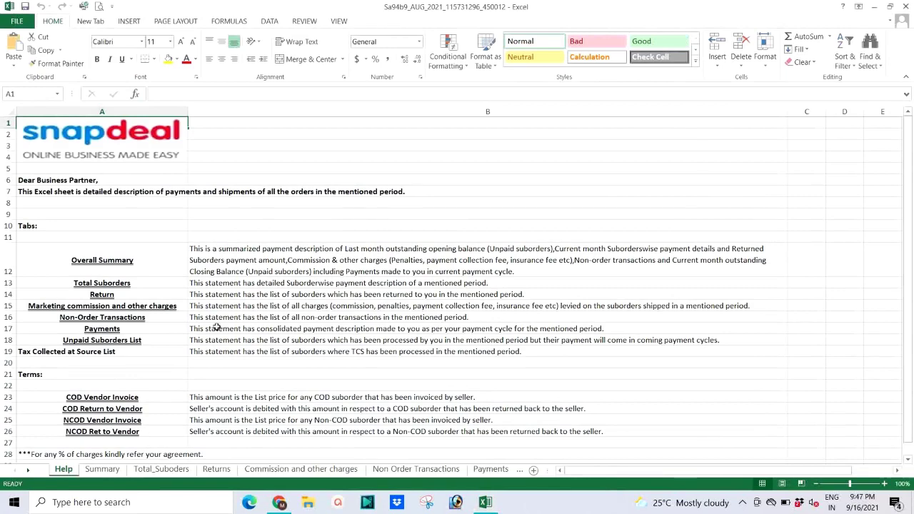
# Step: Check the statement start date on the Summary sheet and fill the Total Suborder sales credit cell with light green
pyautogui.click(99, 469)
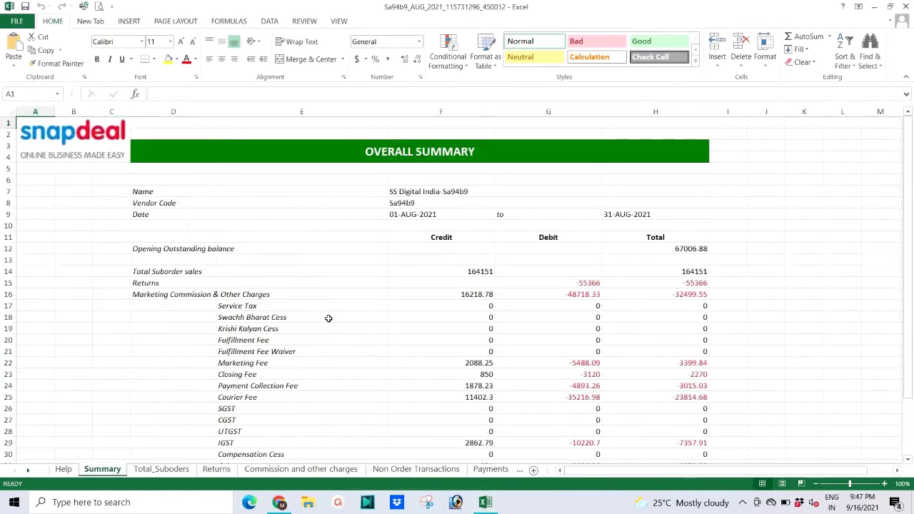
pyautogui.click(408, 216)
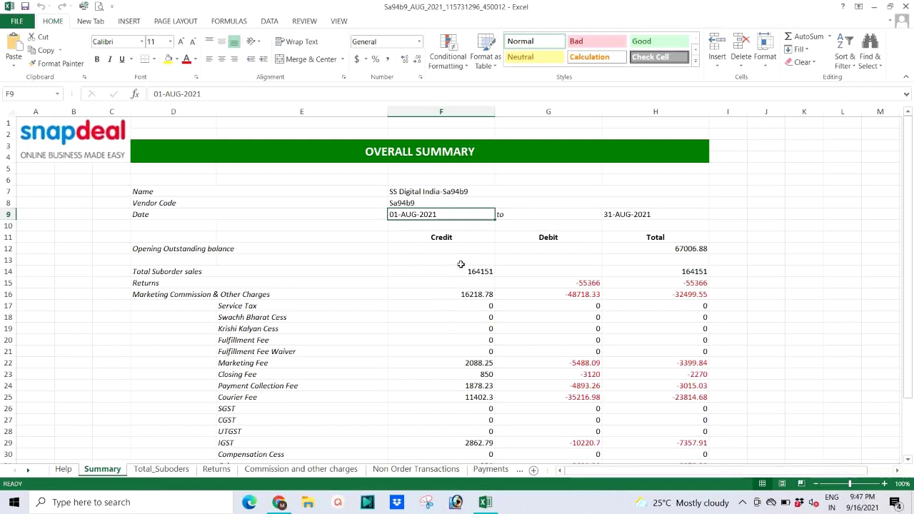
pyautogui.click(457, 272)
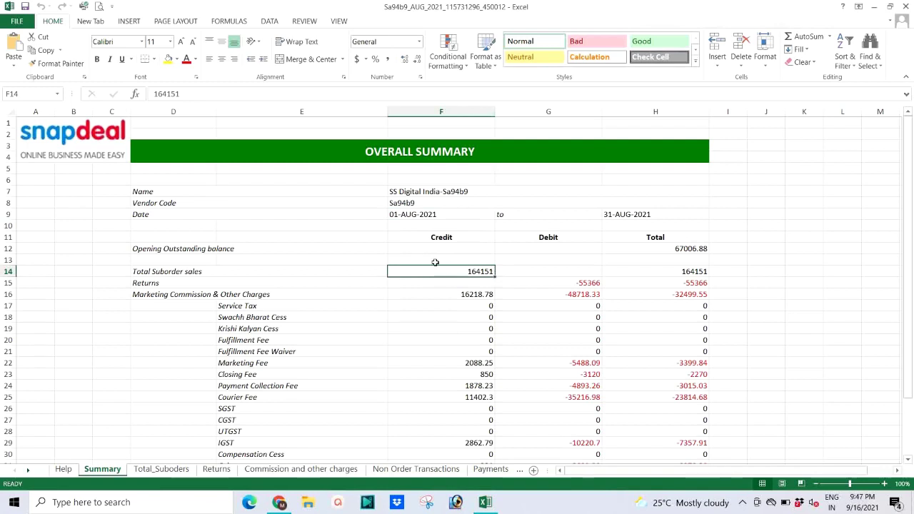
pyautogui.click(177, 59)
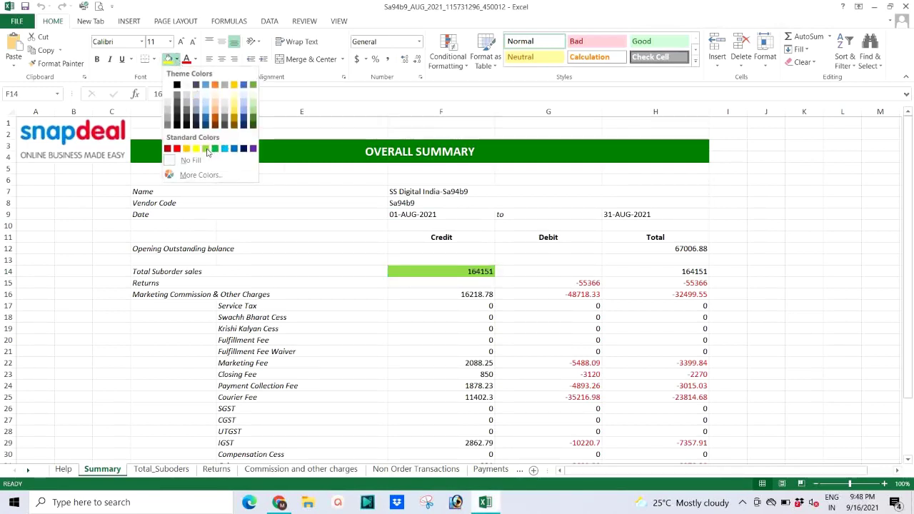
pyautogui.click(205, 149)
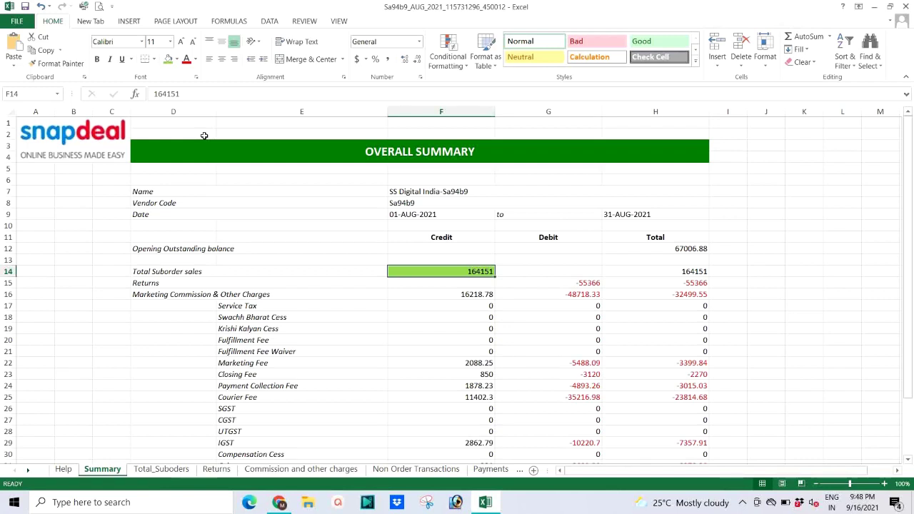
# Step: Try a light blue fill on the debit cell of the Returns row and replace it with light green
pyautogui.click(155, 284)
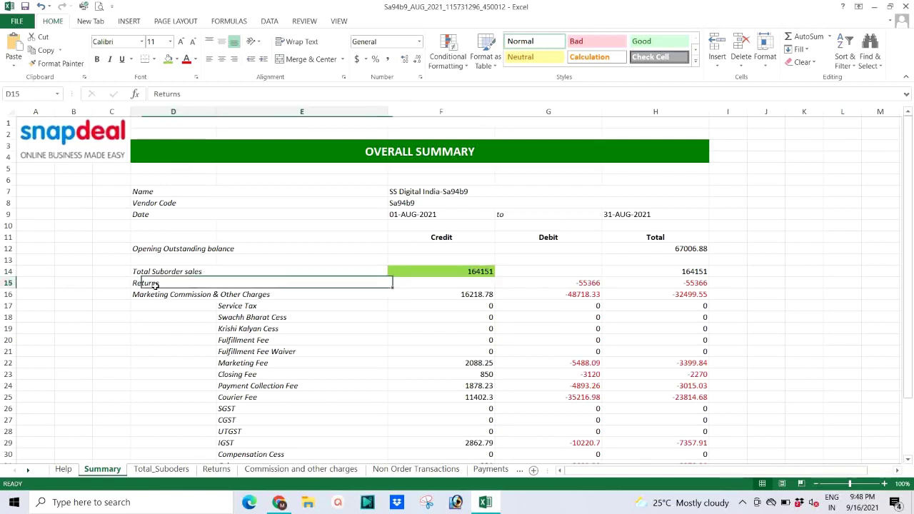
pyautogui.click(561, 285)
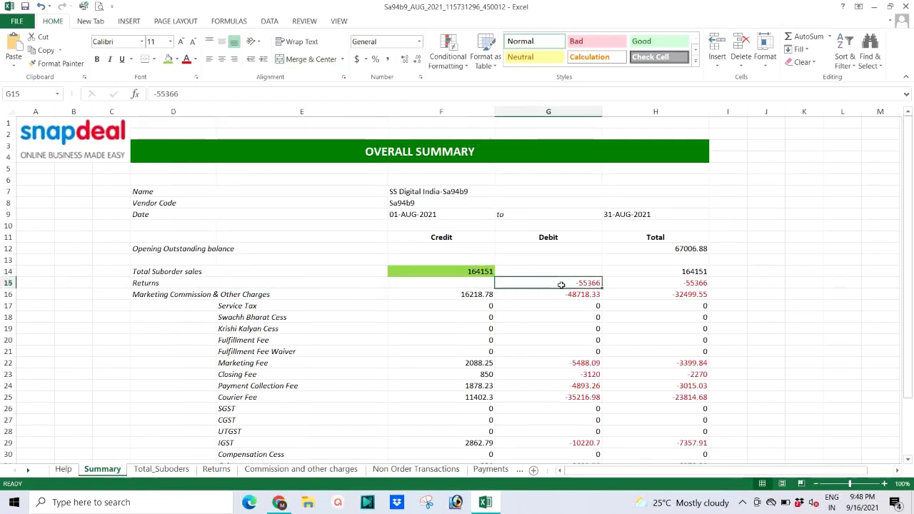
pyautogui.click(176, 59)
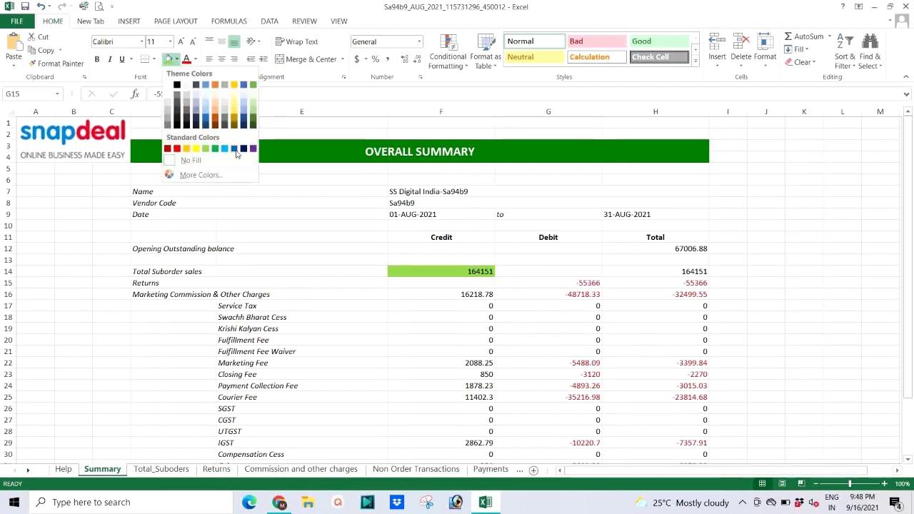
pyautogui.click(207, 113)
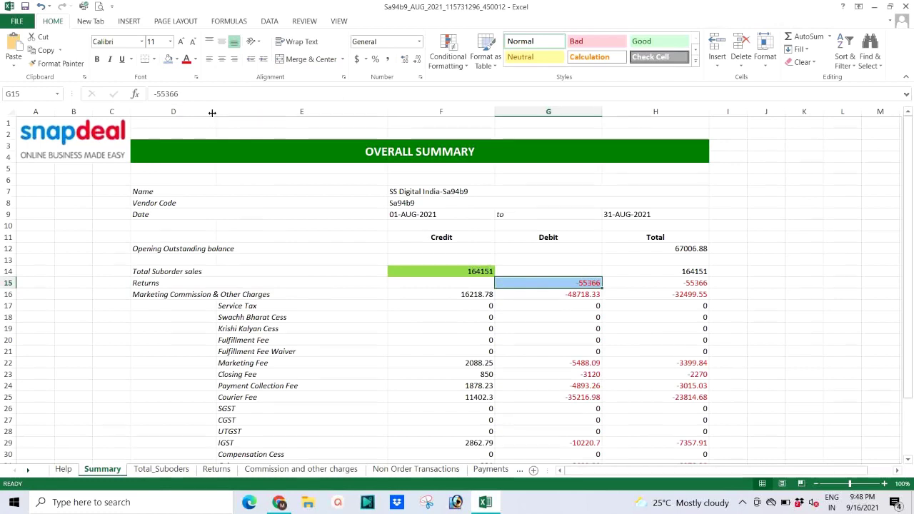
pyautogui.click(177, 60)
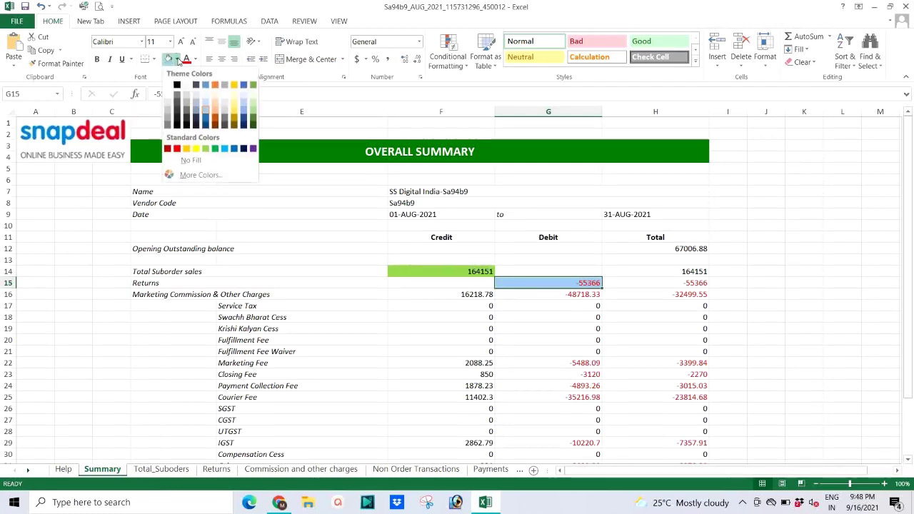
pyautogui.click(207, 149)
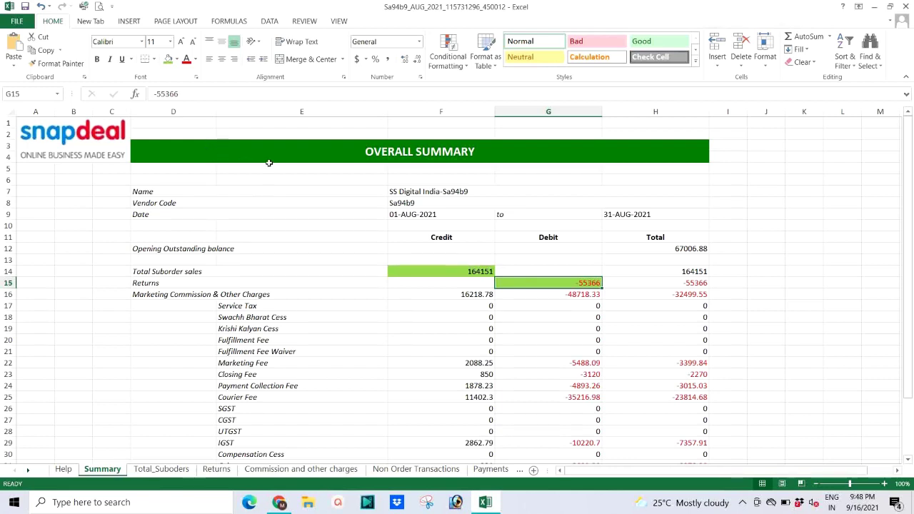
# Step: Examine the debit for marketing commission and other charges, including the marketing fee and payment collection fee lines
pyautogui.click(214, 294)
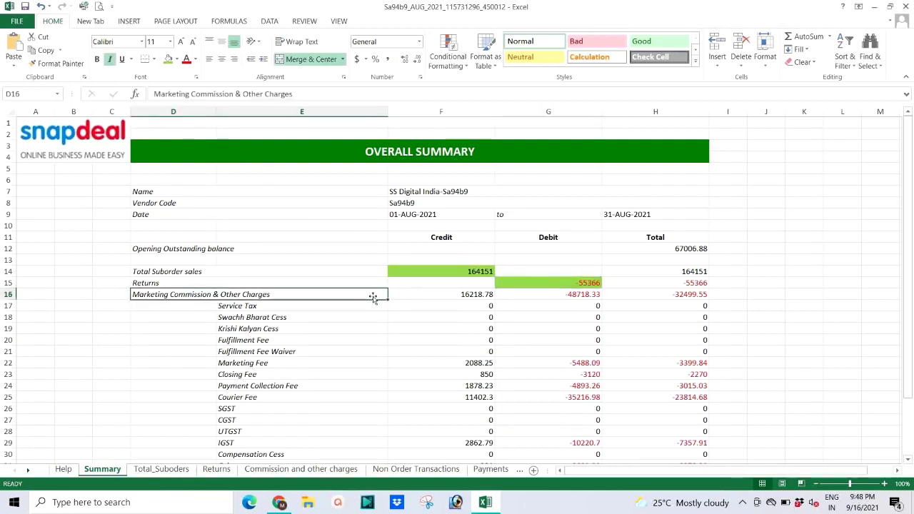
pyautogui.click(536, 292)
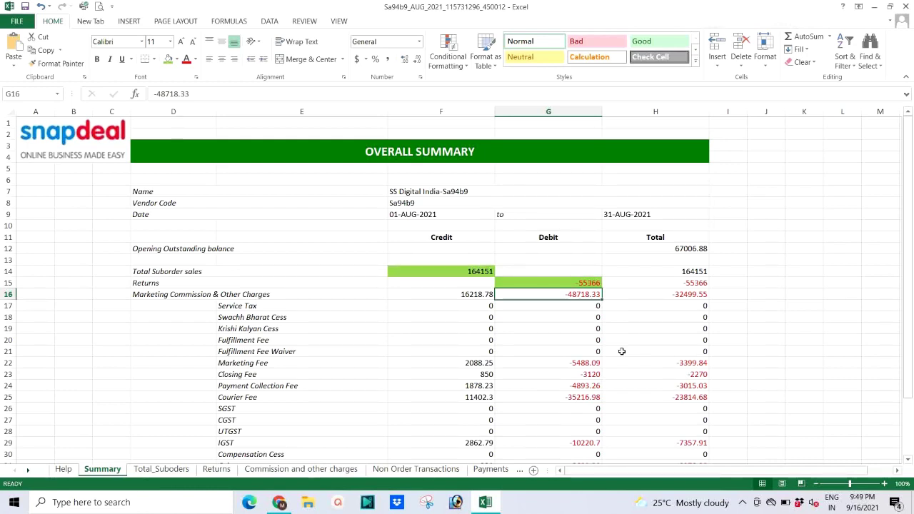
pyautogui.scroll(-2, 621, 351)
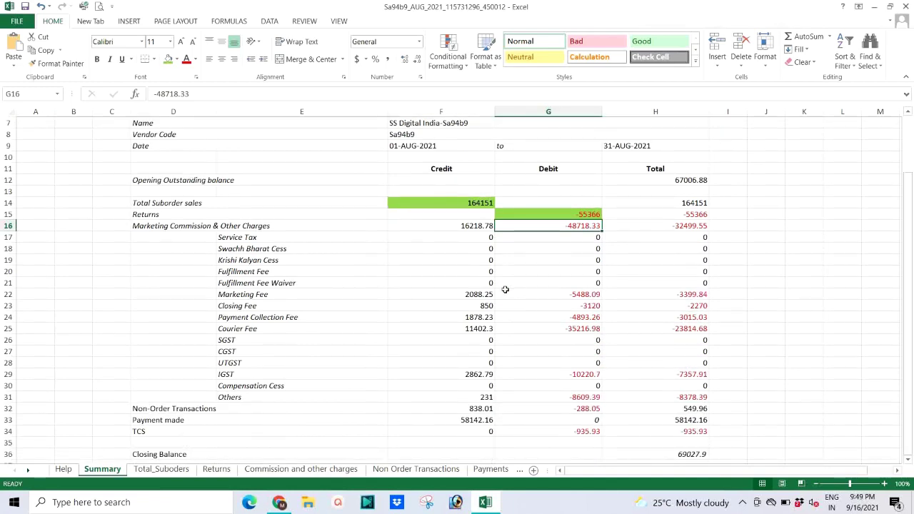
pyautogui.click(563, 294)
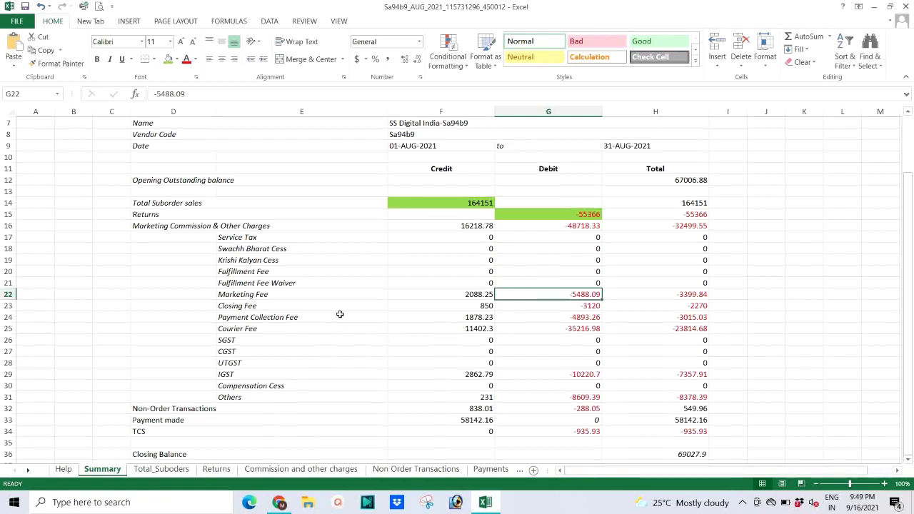
pyautogui.click(569, 318)
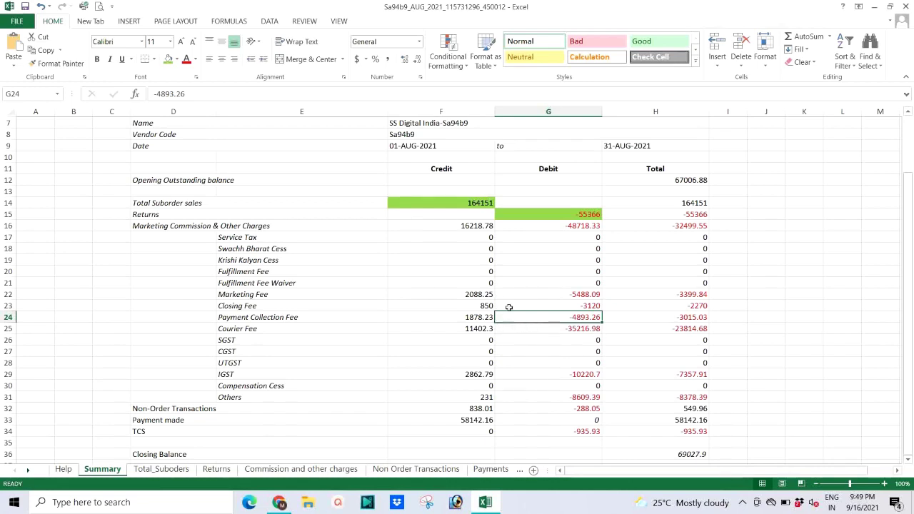
pyautogui.scroll(-1, 457, 283)
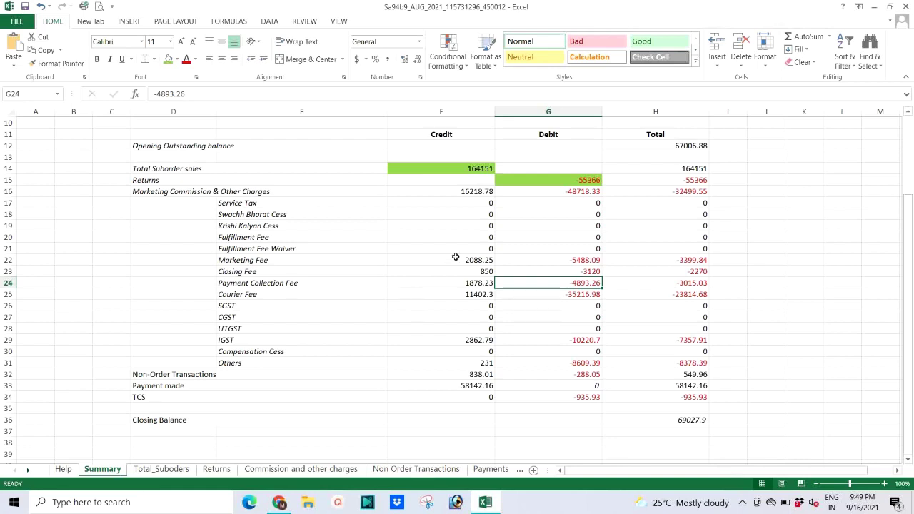
# Step: Make room to show all the sheet names and fit every column on the Payments sheet to its contents
pyautogui.moveTo(547, 470); pyautogui.dragTo(810, 424)
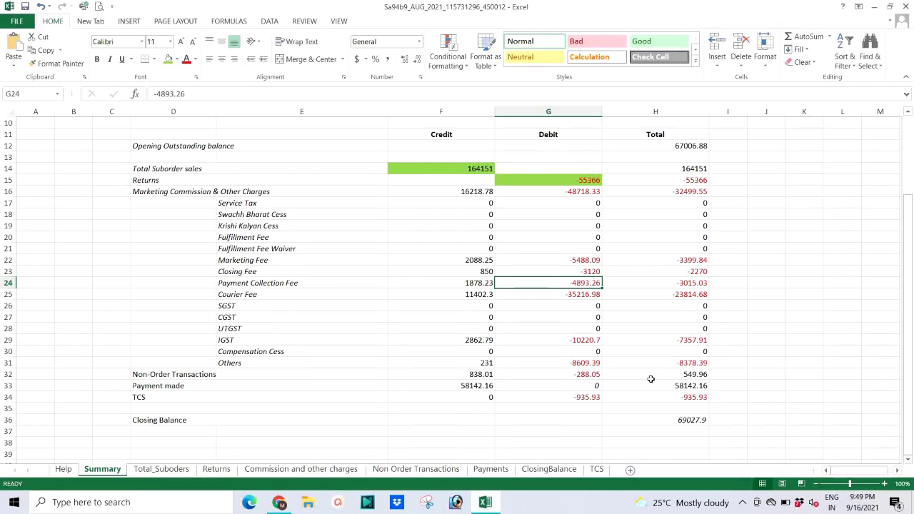
pyautogui.click(490, 470)
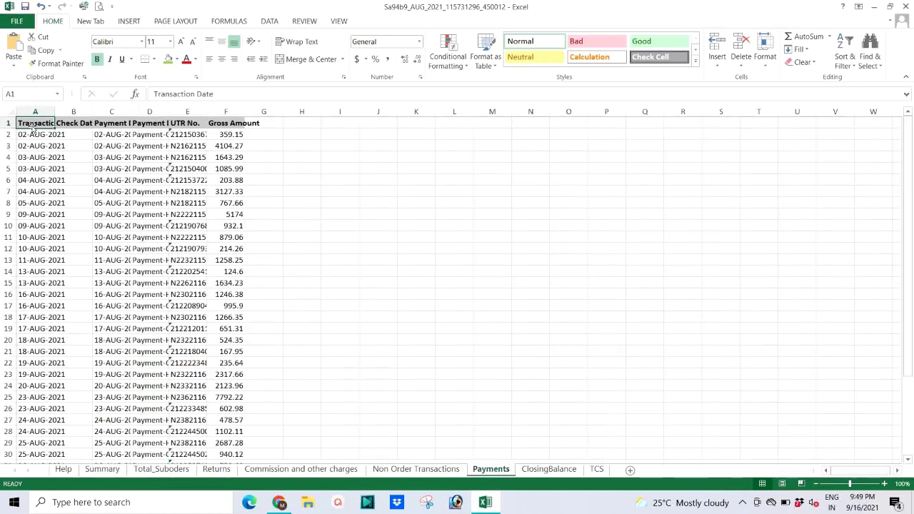
pyautogui.click(11, 111)
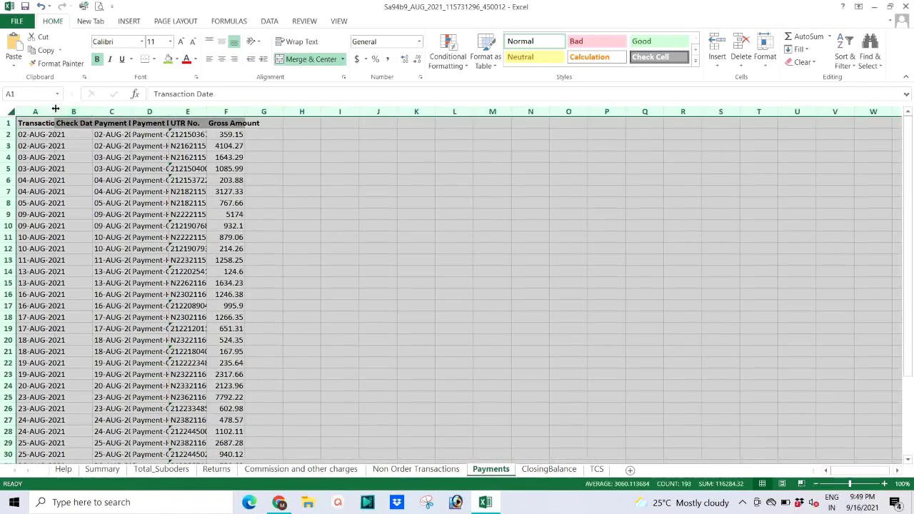
pyautogui.doubleClick(55, 111)
pyautogui.click(153, 168)
# Step: Review the August payment entries on the Payments sheet and check the formula behind the total gross amount
pyautogui.scroll(-4, 325, 280)
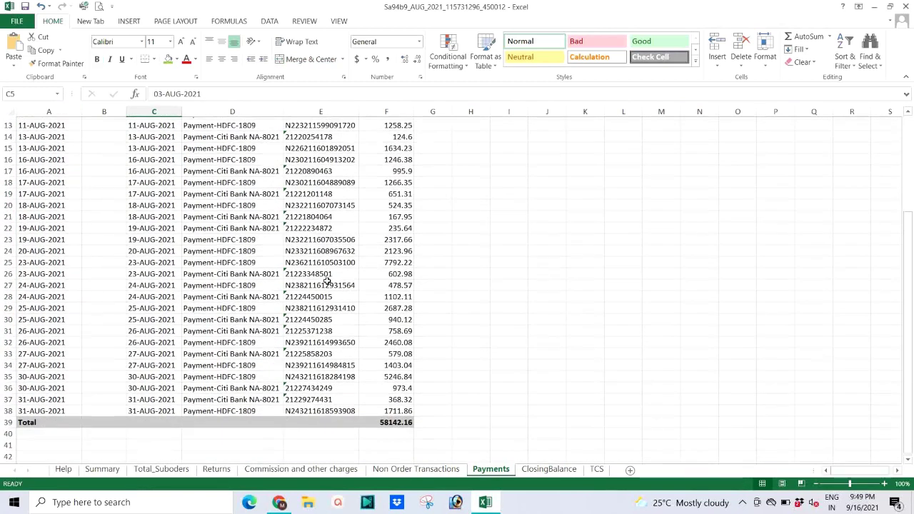
pyautogui.scroll(4, 325, 281)
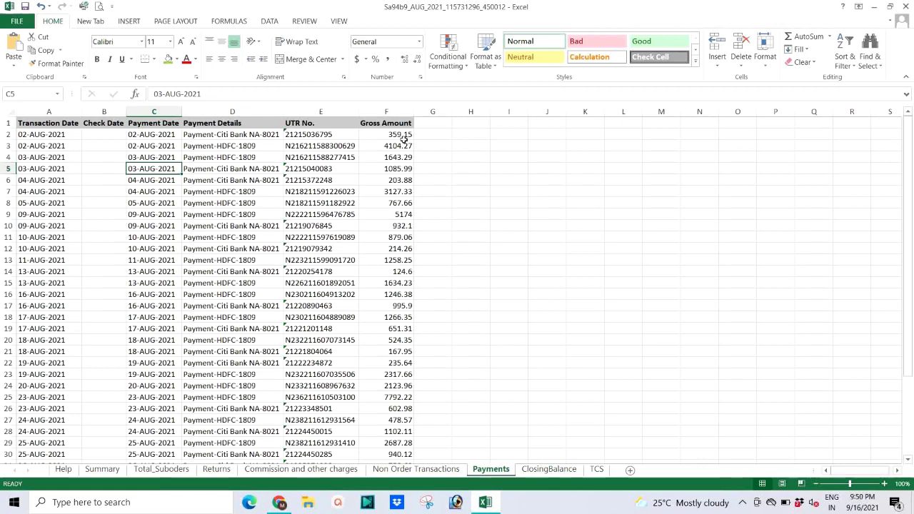
pyautogui.scroll(-5, 401, 167)
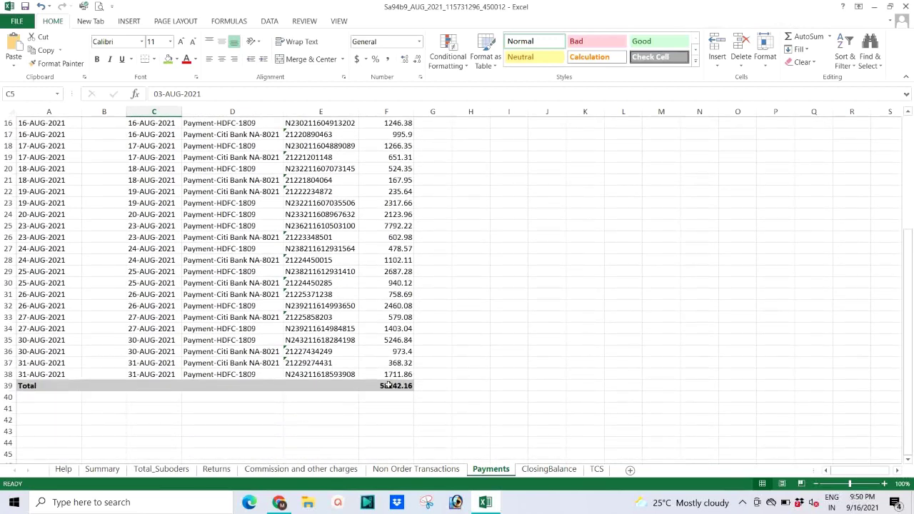
pyautogui.click(391, 387)
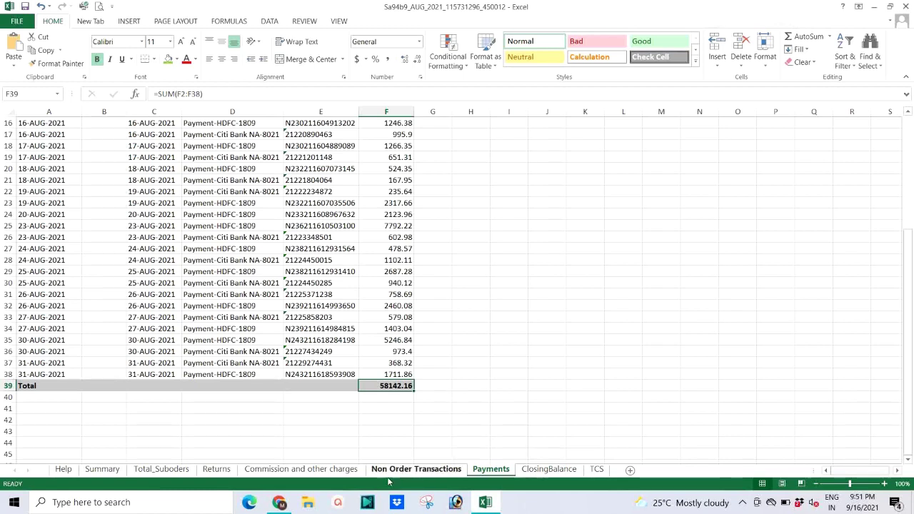
# Step: Fit all column widths on the Commission and other charges sheet to their contents
pyautogui.click(301, 469)
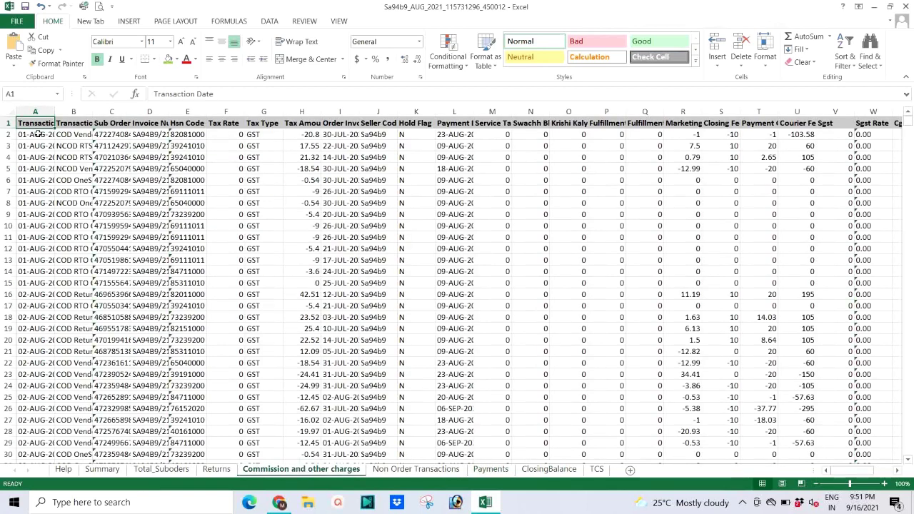
pyautogui.click(10, 110)
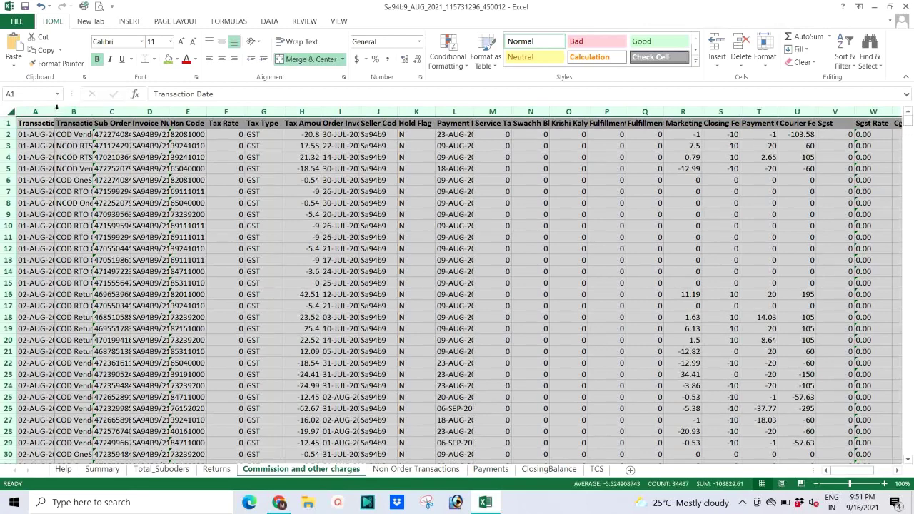
pyautogui.doubleClick(54, 112)
pyautogui.click(99, 143)
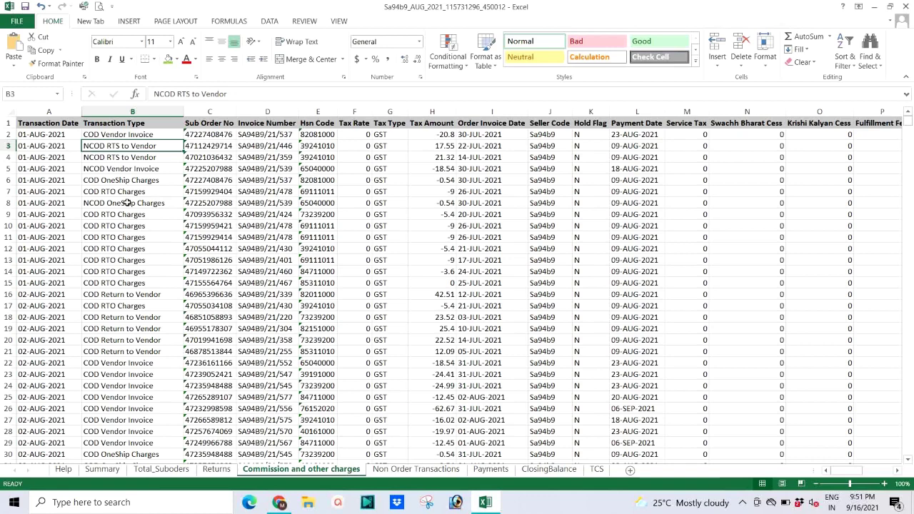
# Step: Examine the sub order numbers, transaction types and dates on the Commission and other charges sheet from the first row to the last
pyautogui.click(212, 135)
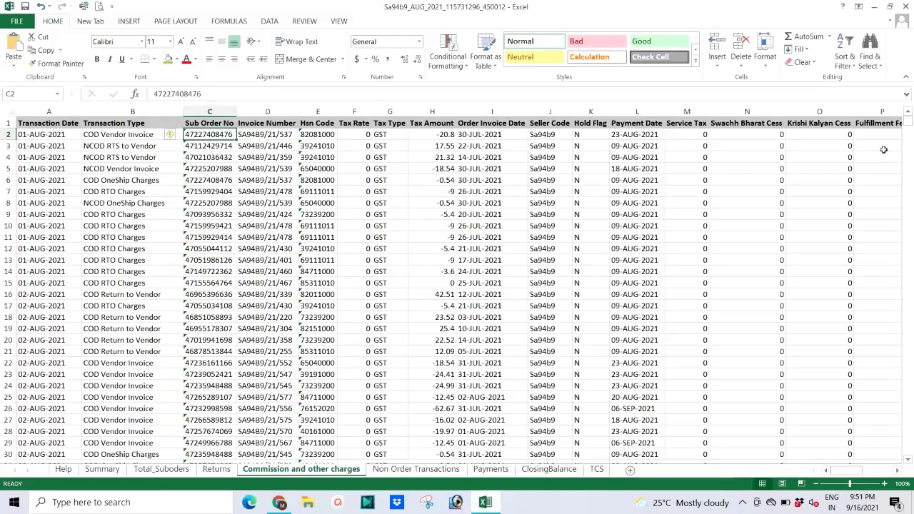
pyautogui.moveTo(911, 123); pyautogui.dragTo(909, 356)
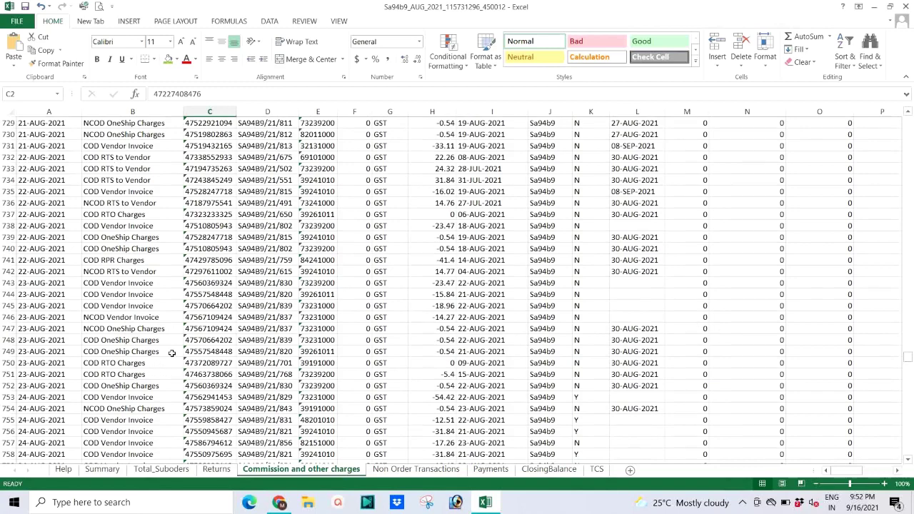
pyautogui.moveTo(908, 360); pyautogui.dragTo(911, 449)
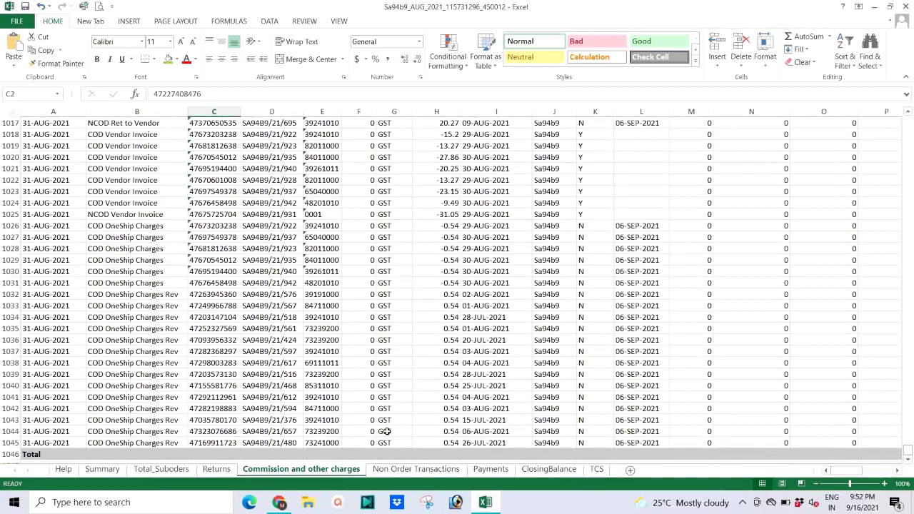
pyautogui.click(153, 375)
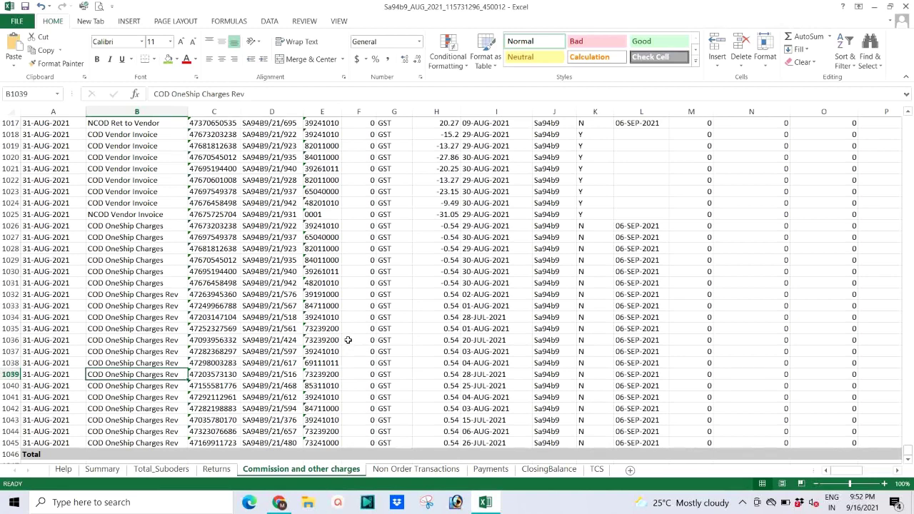
pyautogui.click(44, 443)
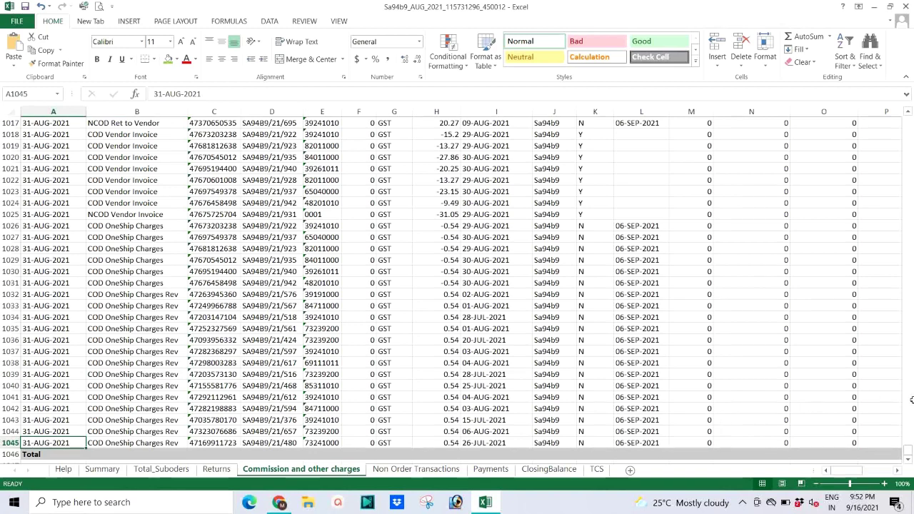
pyautogui.moveTo(910, 455); pyautogui.dragTo(905, 118)
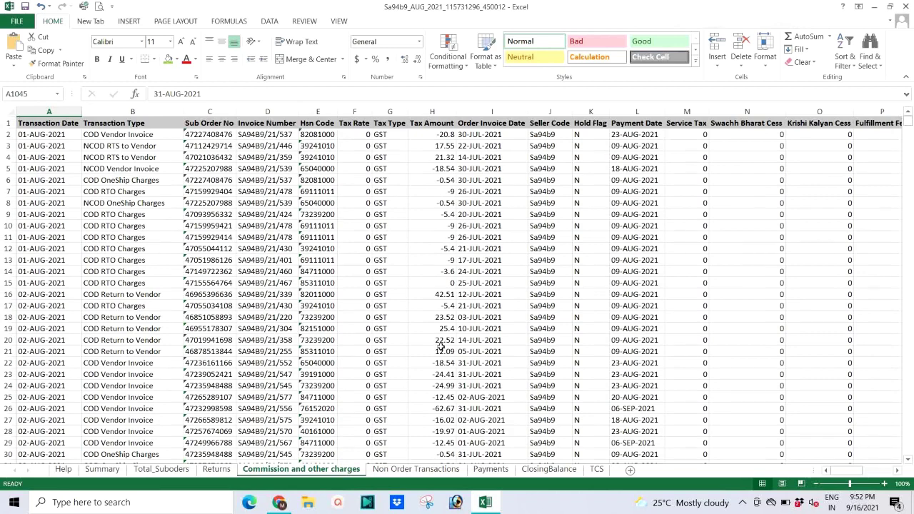
# Step: Fit all column widths on the Total_Suboders sheet to their contents
pyautogui.click(150, 471)
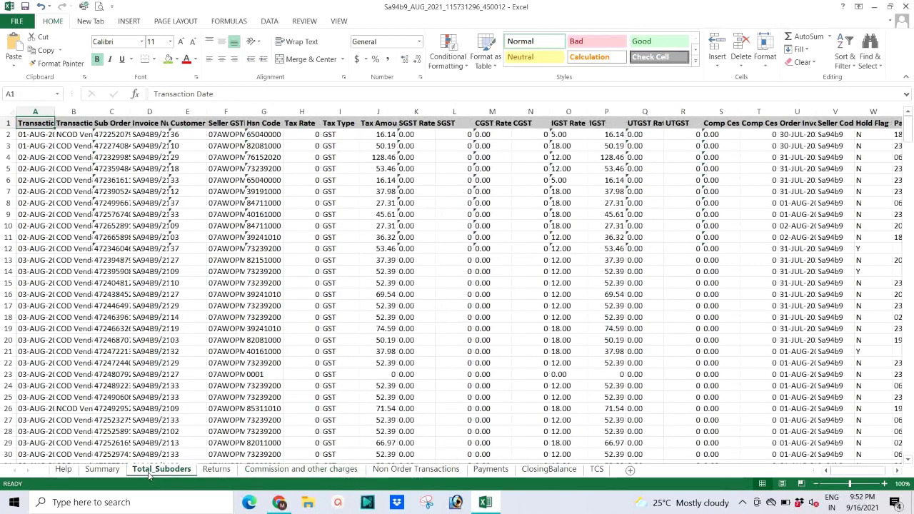
pyautogui.click(11, 112)
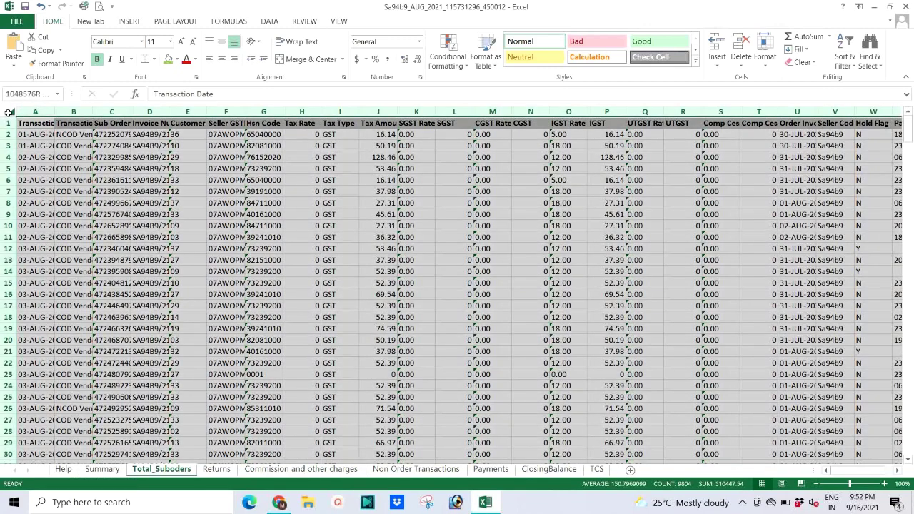
pyautogui.doubleClick(55, 111)
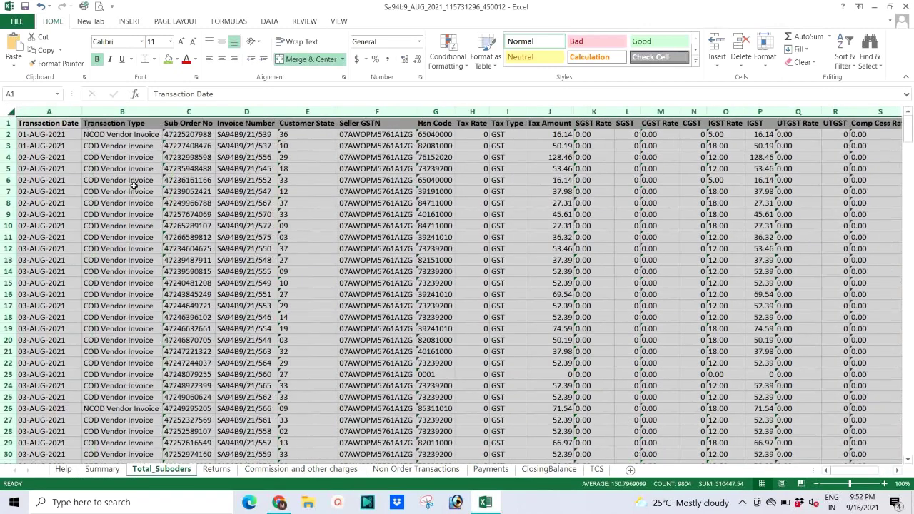
pyautogui.click(169, 180)
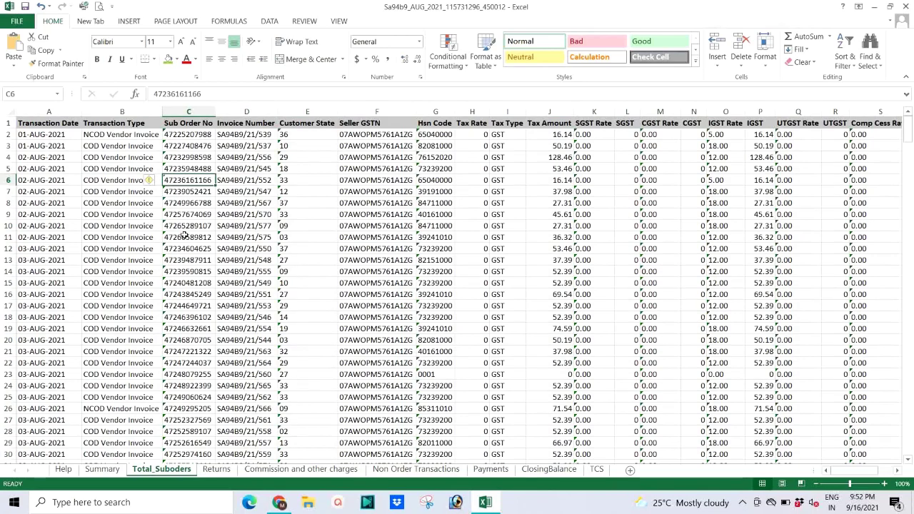
# Step: Count the August sub orders by selecting all values in the Sub Order No column, from the last entry up
pyautogui.scroll(-6, 185, 239)
pyautogui.scroll(-20, 184, 252)
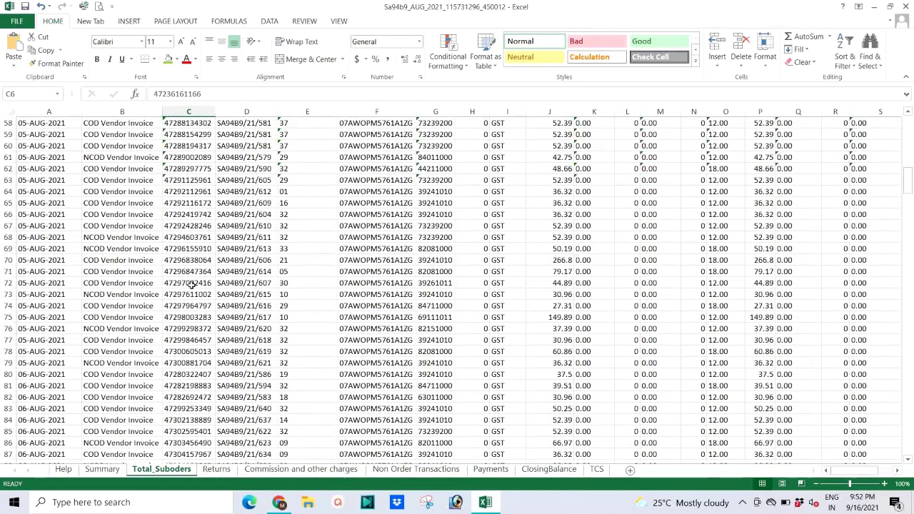
pyautogui.scroll(-20, 182, 305)
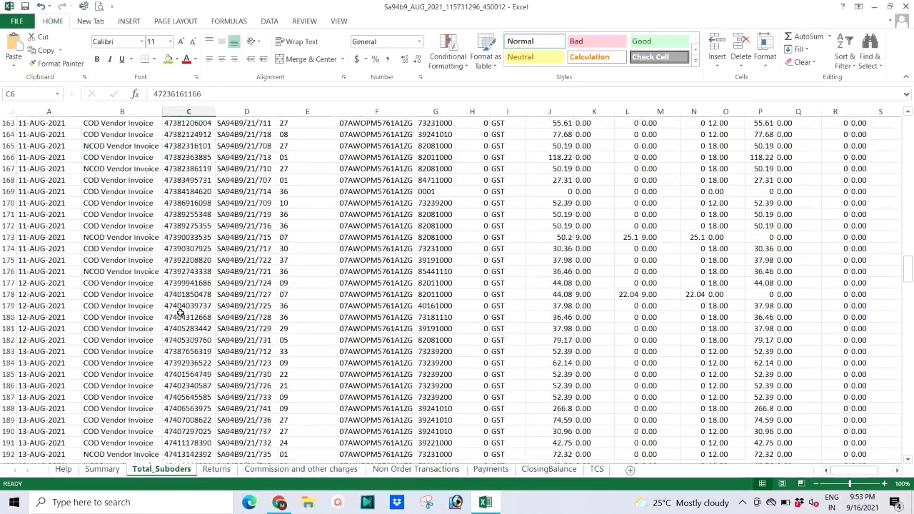
pyautogui.scroll(-20, 181, 308)
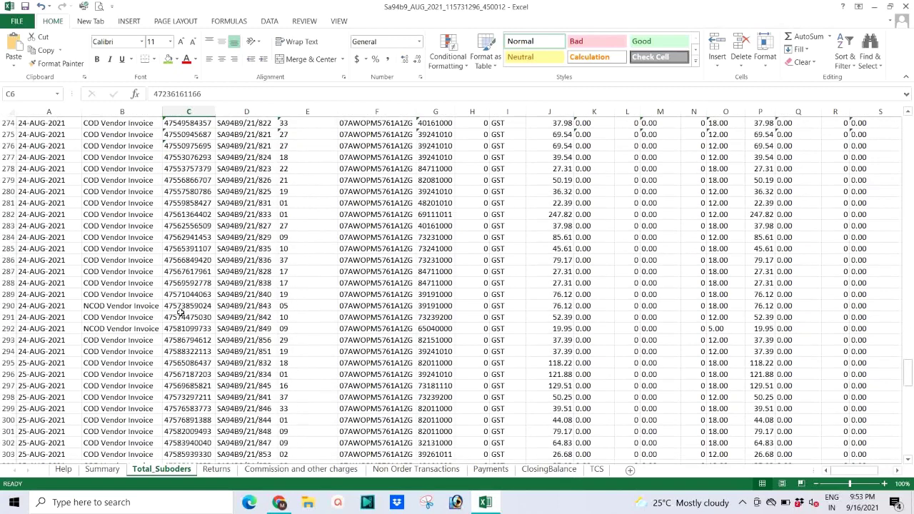
pyautogui.scroll(-13, 175, 321)
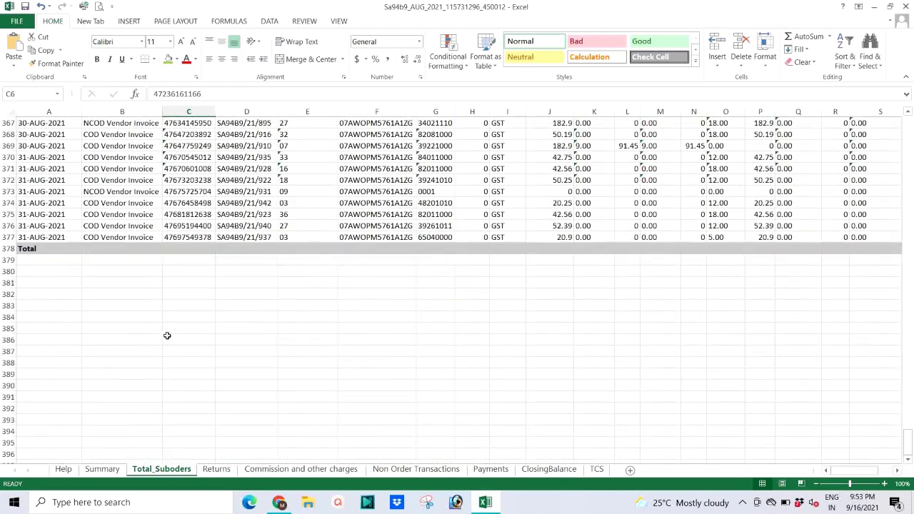
pyautogui.click(172, 307)
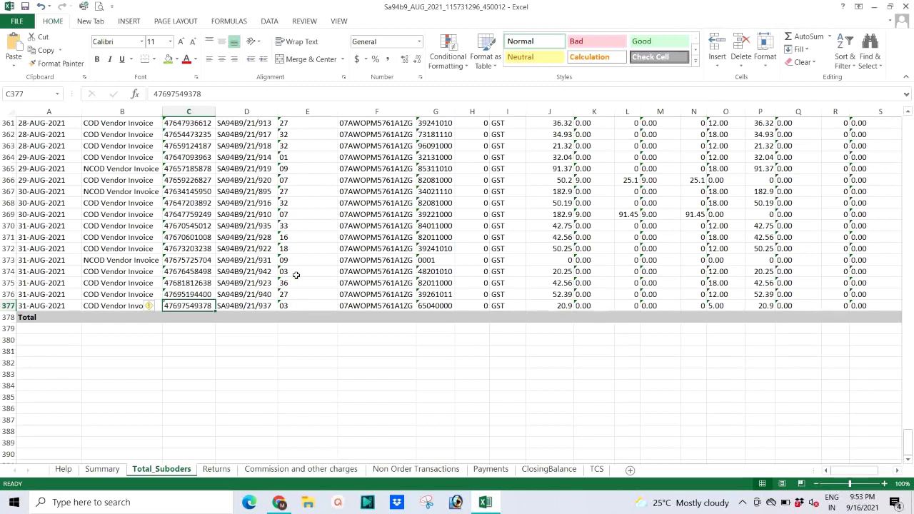
pyautogui.hotkey('ctrl', 'shift', 'Up')
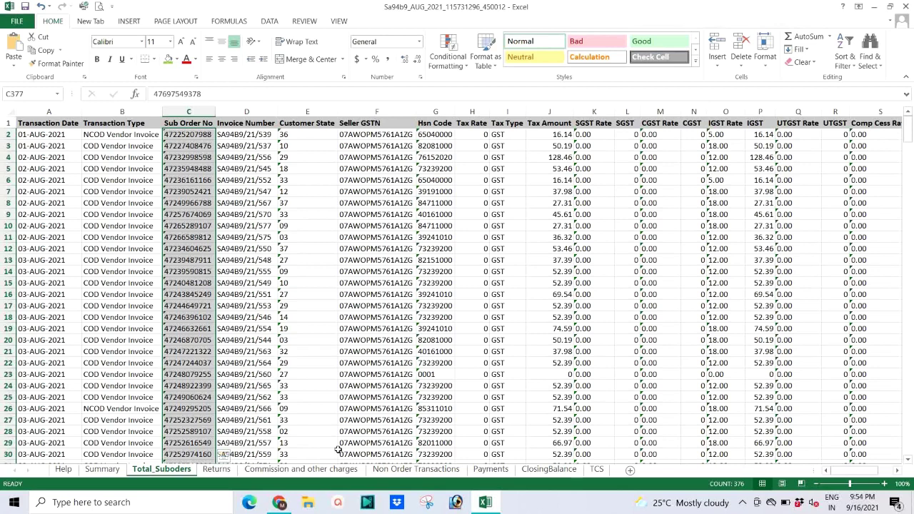
# Step: Fit all column widths on the Returns sheet to their contents
pyautogui.click(216, 471)
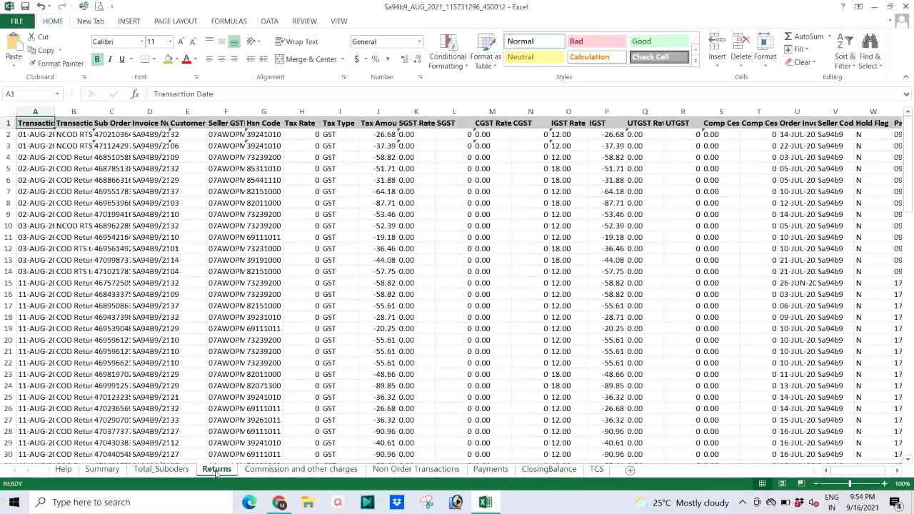
pyautogui.click(10, 112)
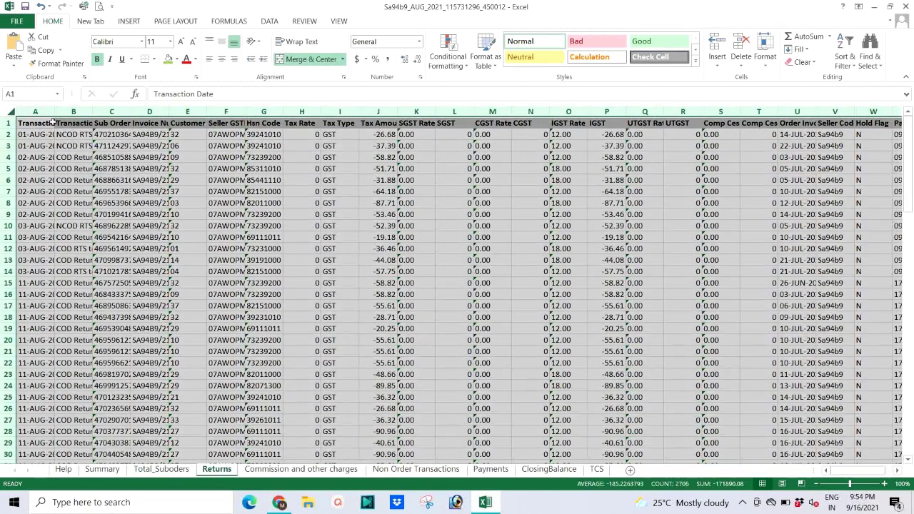
pyautogui.doubleClick(54, 112)
# Step: Count the returned orders by selecting all Sub Order No values on the Returns sheet
pyautogui.click(192, 134)
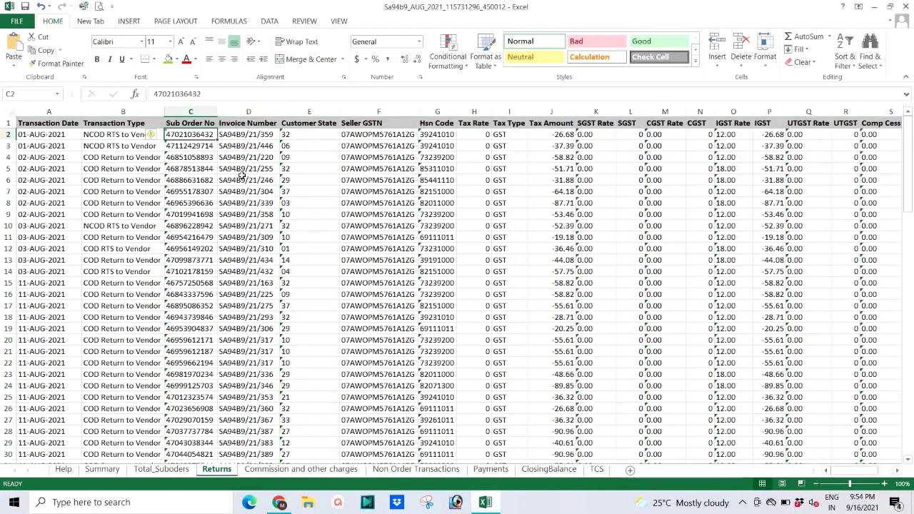
pyautogui.hotkey('ctrl', 'shift', 'Down')
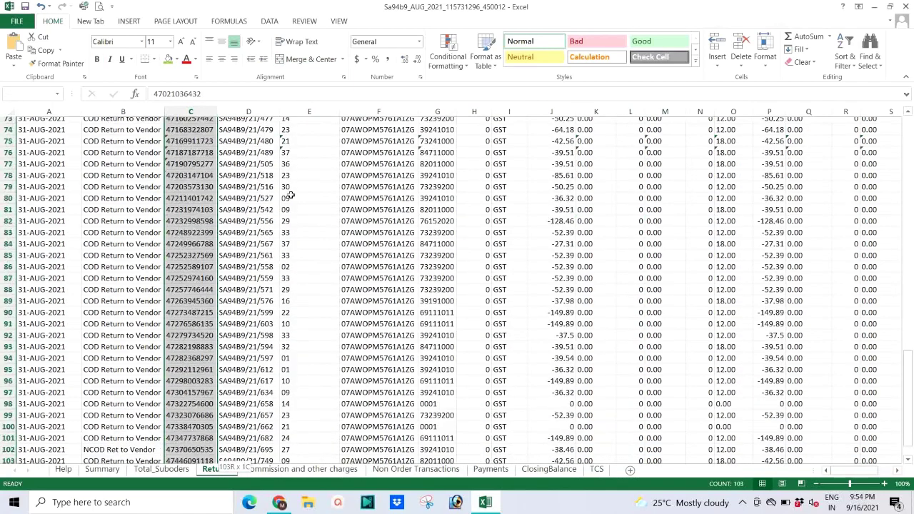
pyautogui.scroll(-1, 261, 184)
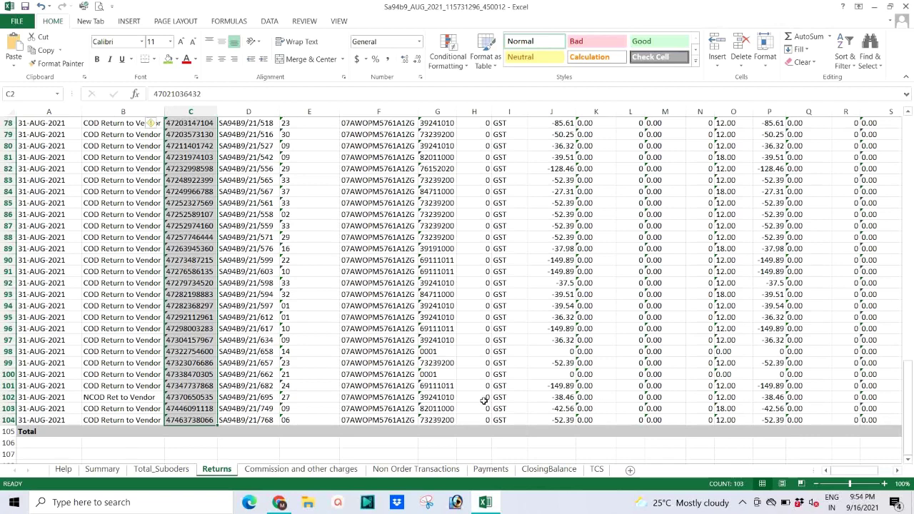
pyautogui.scroll(-1, 437, 396)
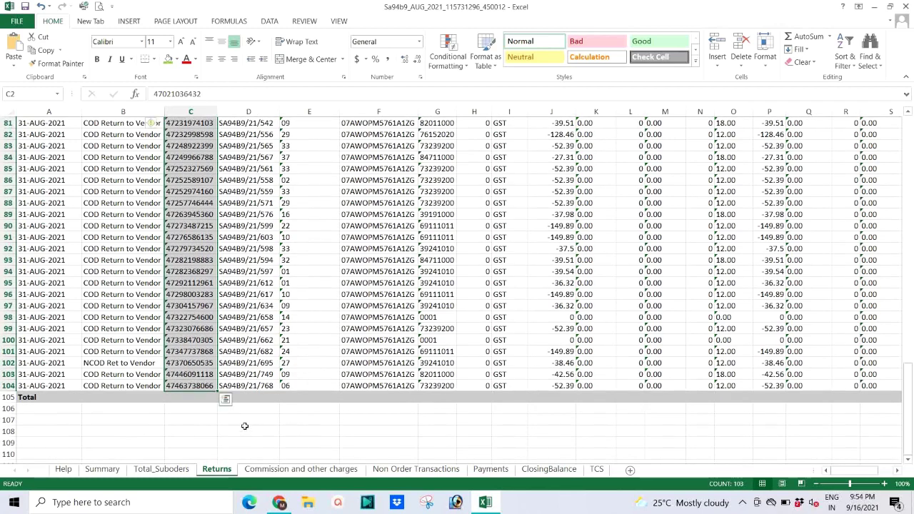
# Step: Enter the returns count 103 in cell D107 below the Total row and select the empty cell C107 beside it
pyautogui.click(236, 421)
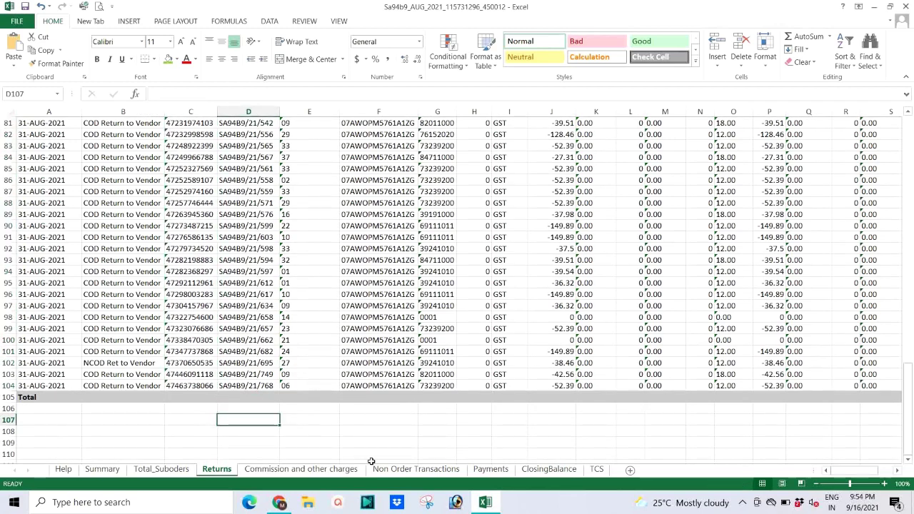
pyautogui.write('103')
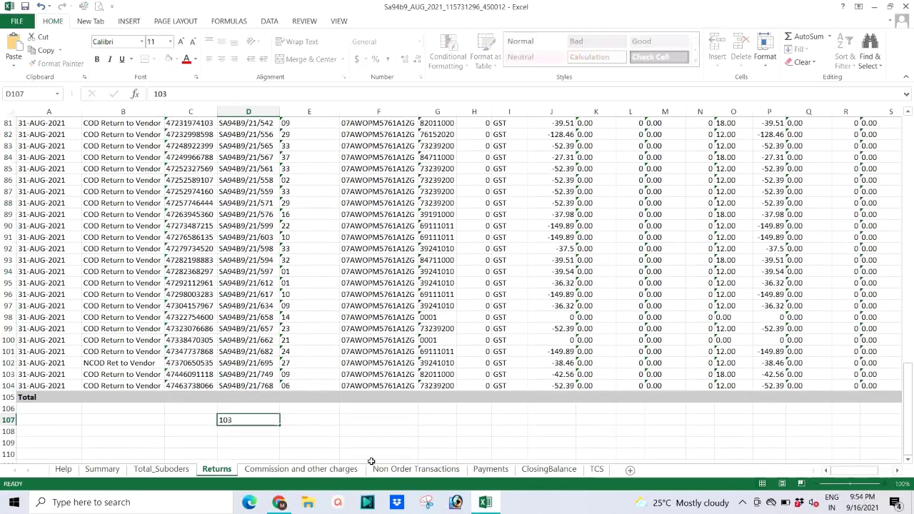
pyautogui.press('Return')
pyautogui.press('Up')
pyautogui.press('Left')
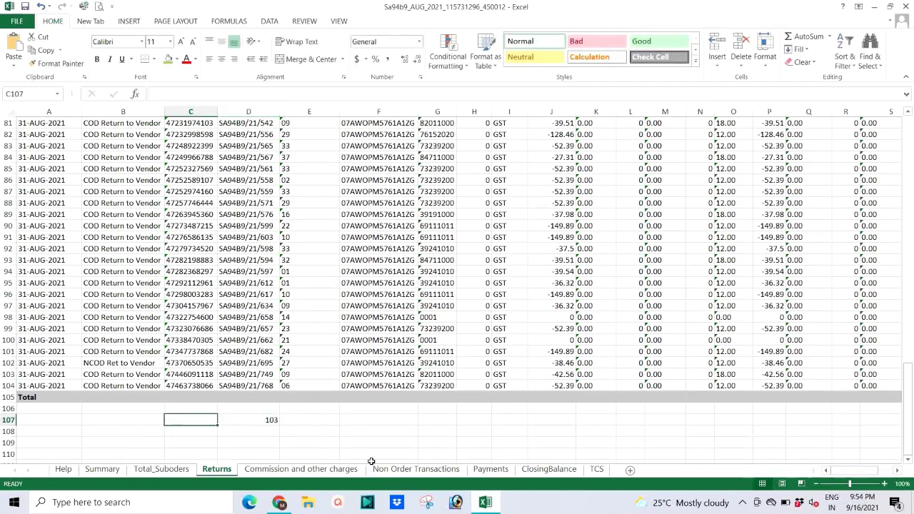
# Step: Enter the sub order count 376 in C107 and subtract the returns from it in E107 with the formula =C107-D107
pyautogui.write('376')
pyautogui.press('Return')
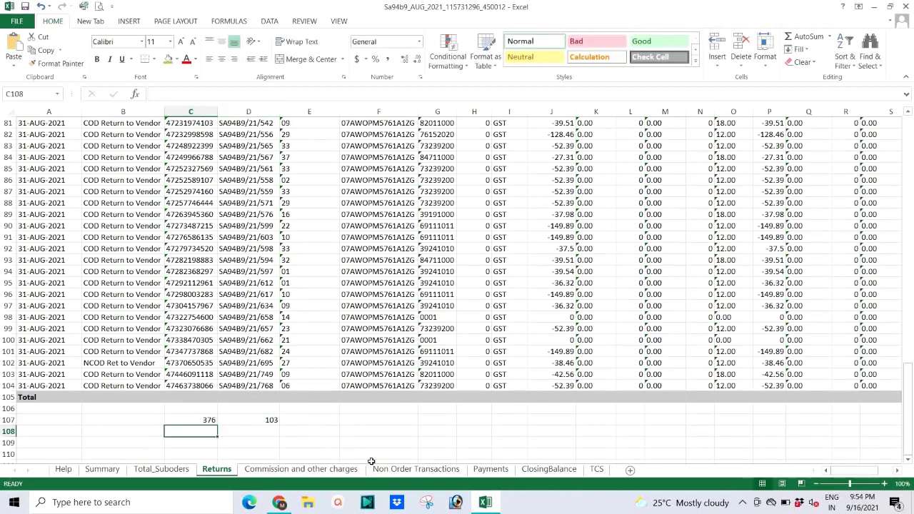
pyautogui.press('Up')
pyautogui.press('Right')
pyautogui.press('Right')
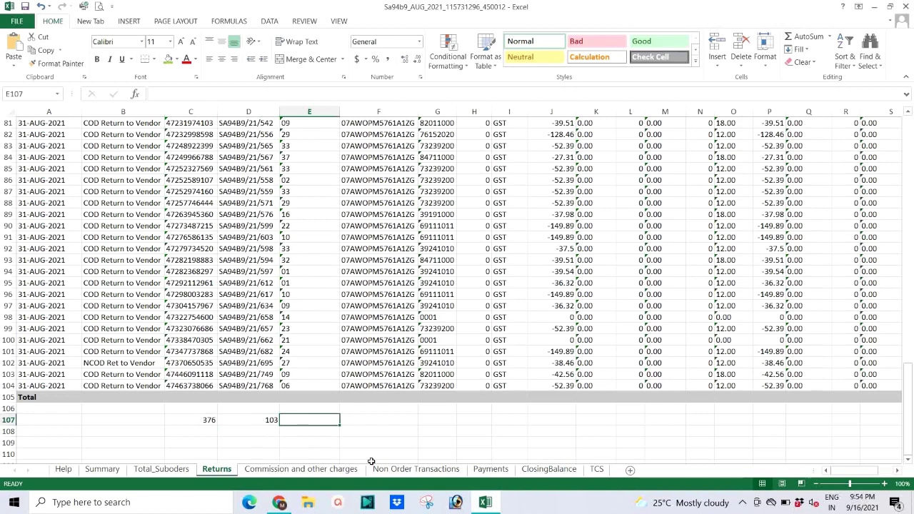
pyautogui.write('=')
pyautogui.press('Left')
pyautogui.press('Left')
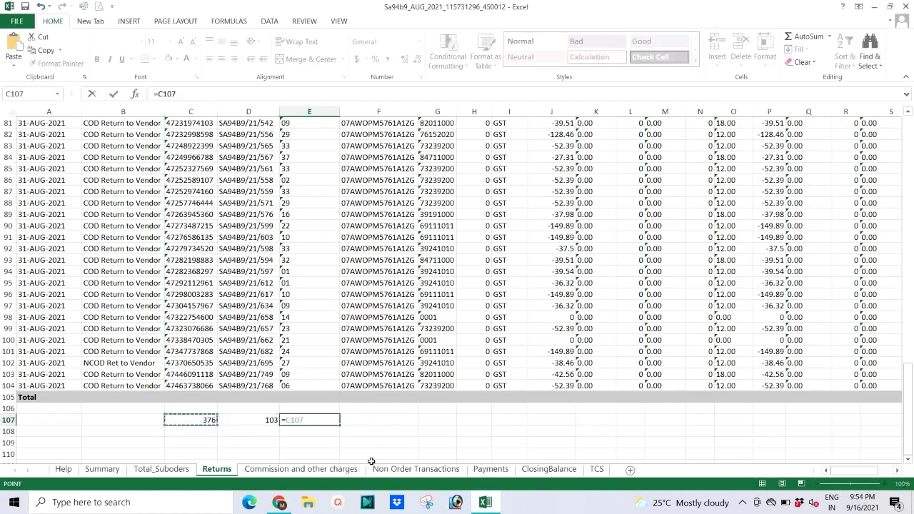
pyautogui.write('-')
pyautogui.press('Left')
pyautogui.press('Return')
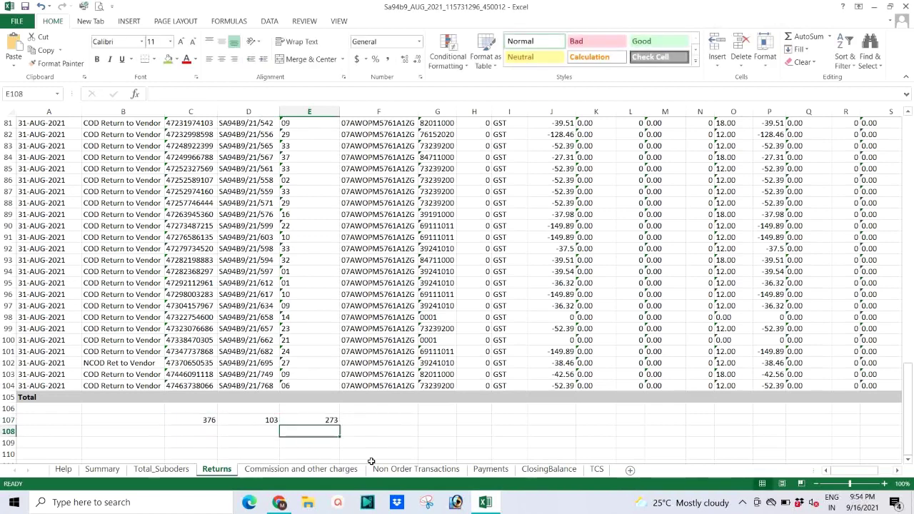
# Step: Highlight the net order count in E107 with a green fill and bold text
pyautogui.click(320, 421)
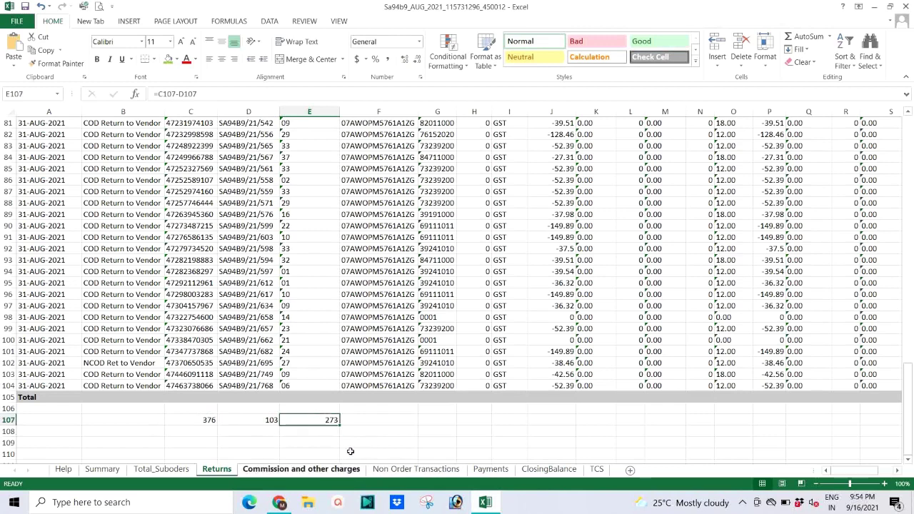
pyautogui.click(169, 58)
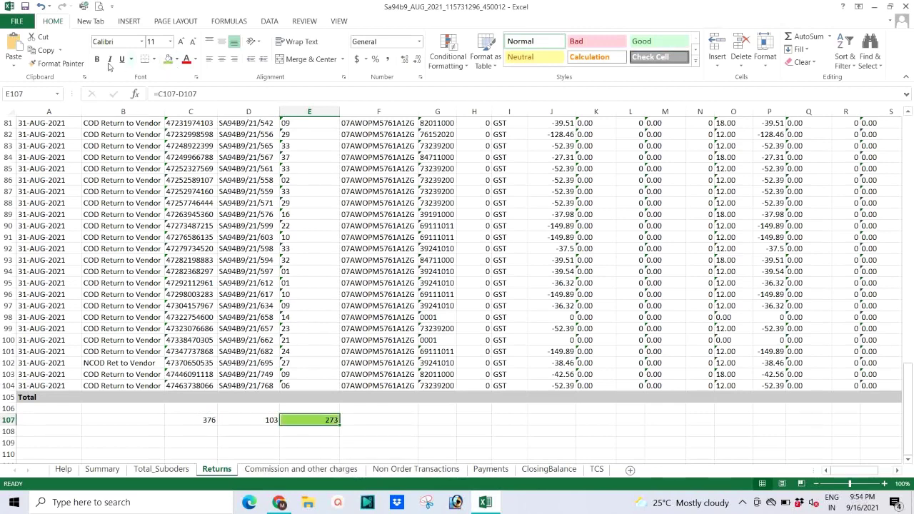
pyautogui.hotkey('ctrl', 'b')
# Step: Review the total suborder sales, returns and closing balance on the Summary sheet, then check the total on the Payments sheet
pyautogui.click(104, 473)
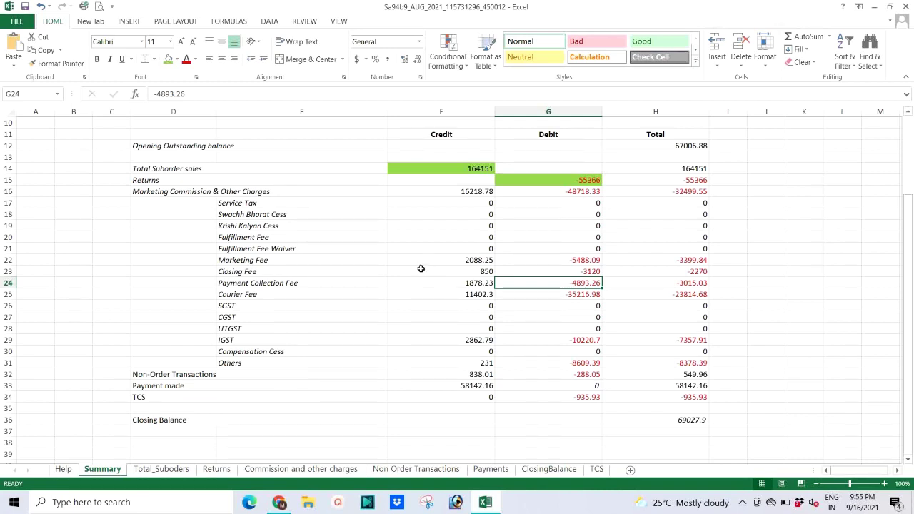
pyautogui.click(452, 170)
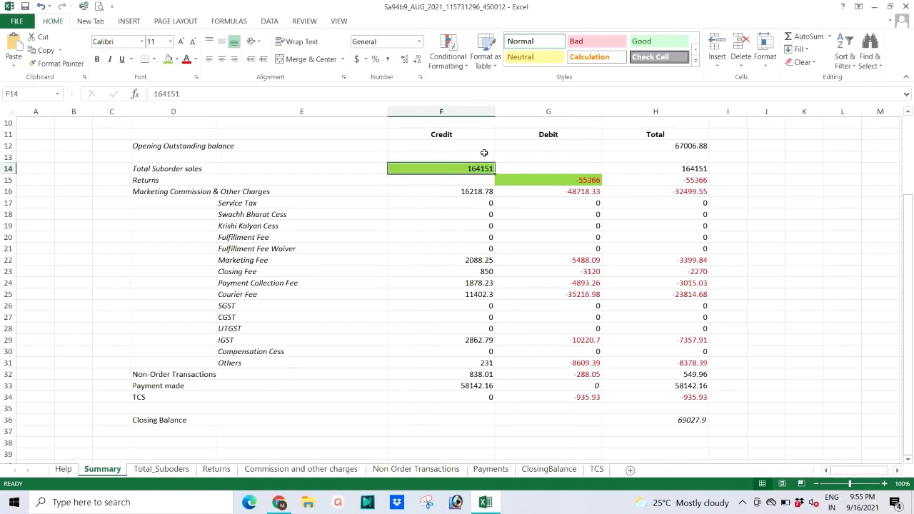
pyautogui.click(575, 179)
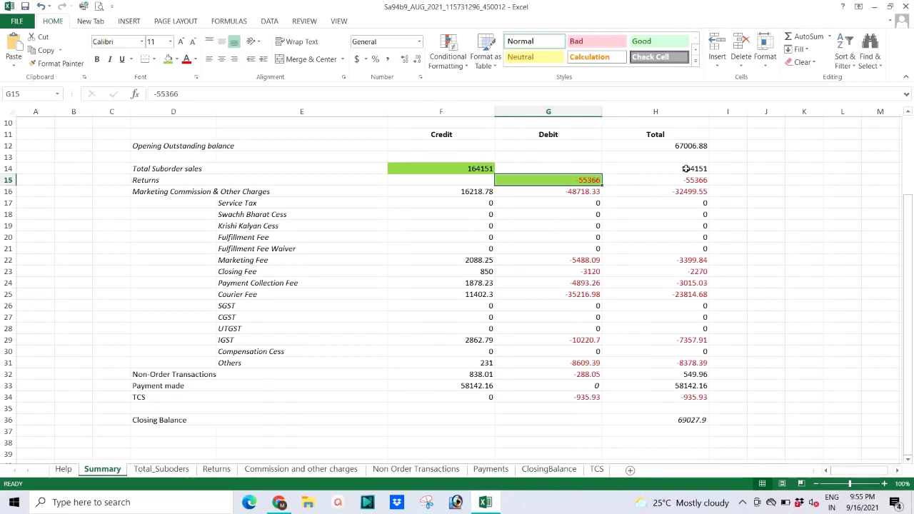
pyautogui.click(680, 421)
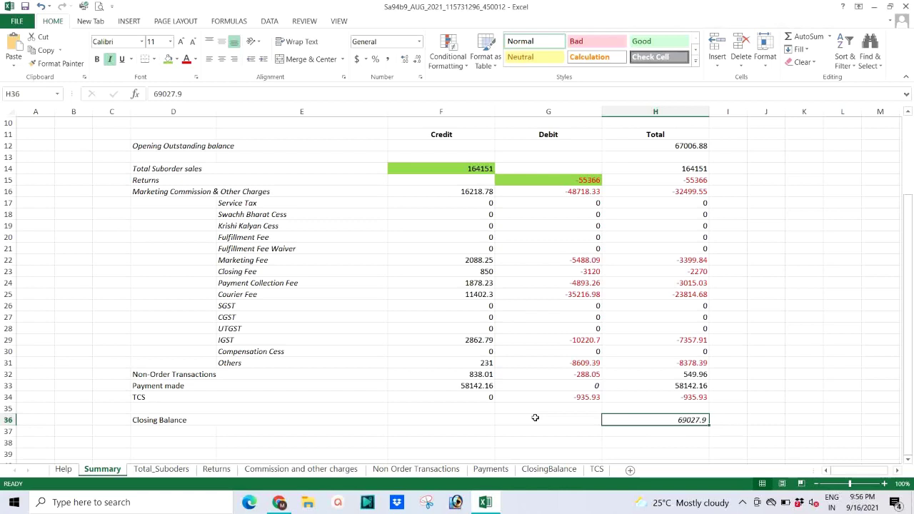
pyautogui.click(490, 469)
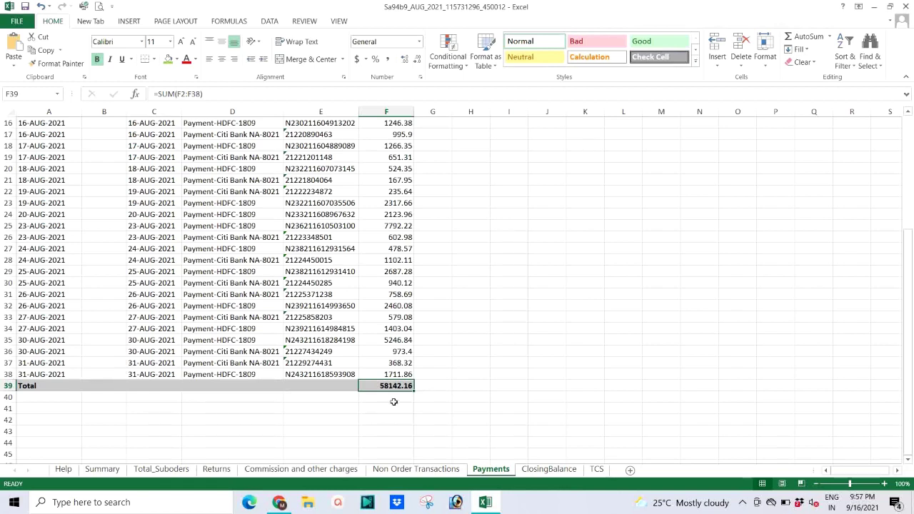
# Step: Switch to the Snapdeal seller panel in the browser and look through the in-stock products of the catalog
pyautogui.click(874, 8)
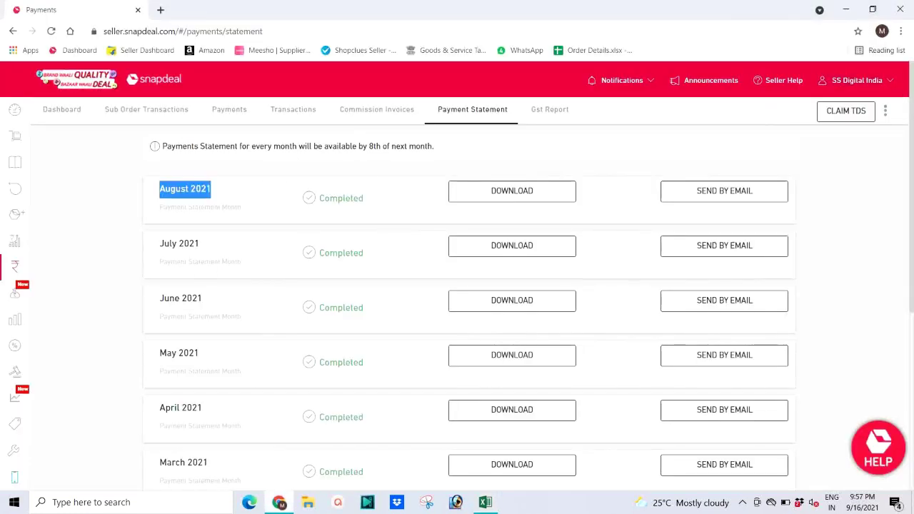
pyautogui.moveTo(24, 143)
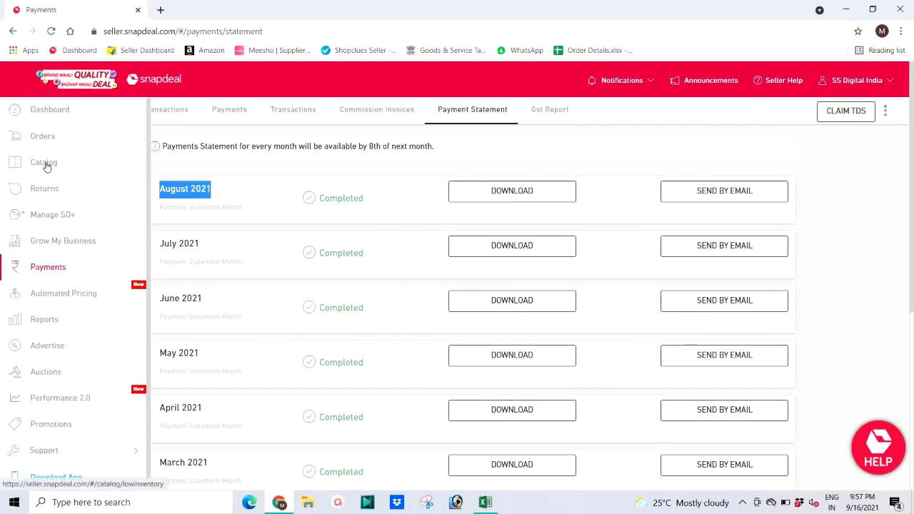
pyautogui.click(45, 163)
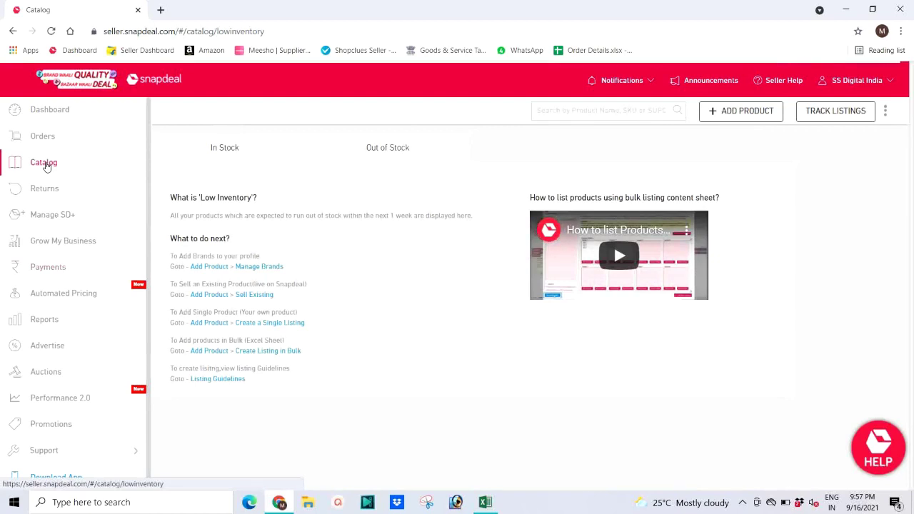
pyautogui.click(44, 163)
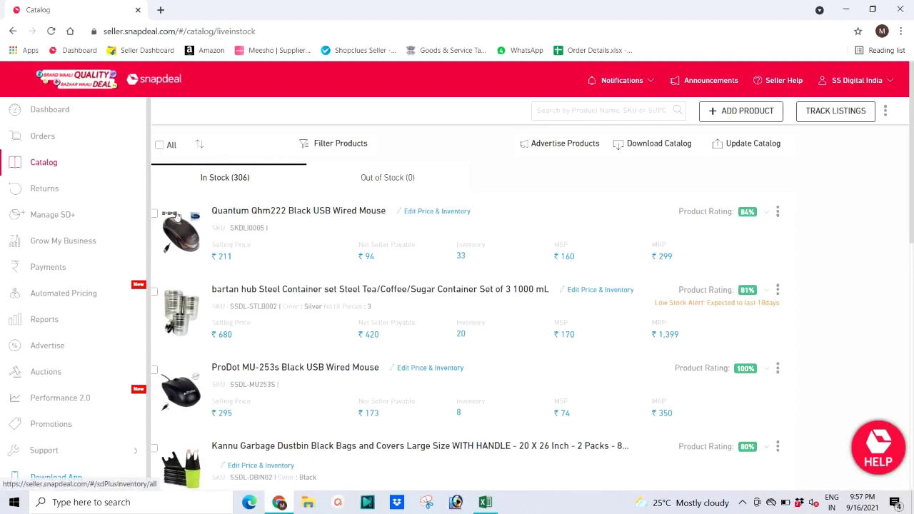
pyautogui.scroll(-5, 256, 232)
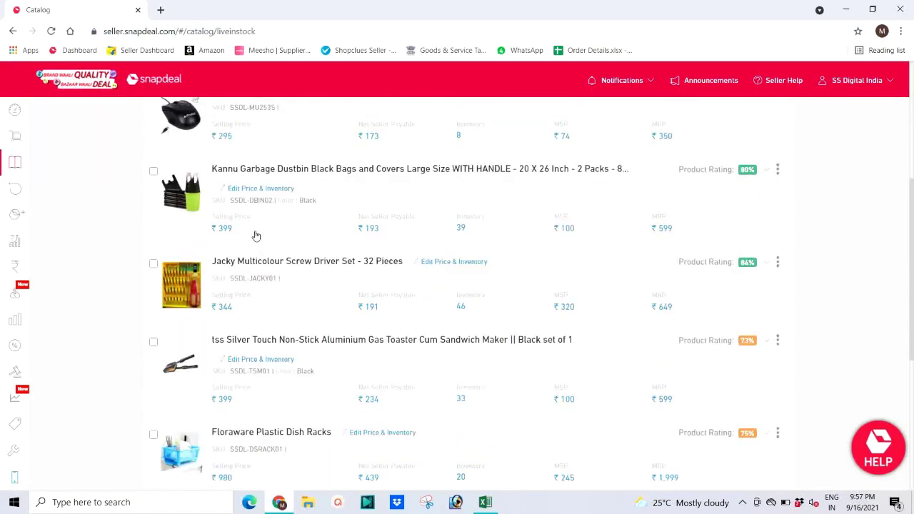
pyautogui.scroll(-4, 244, 225)
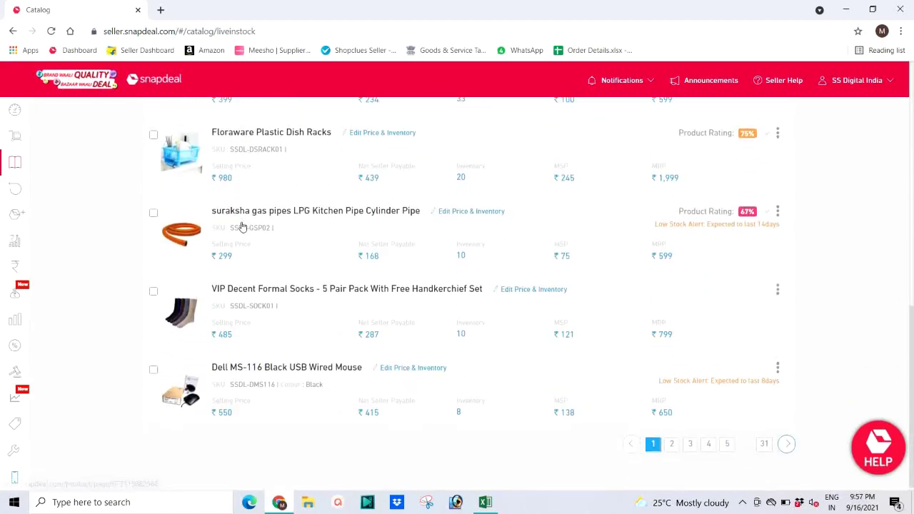
pyautogui.scroll(6, 250, 225)
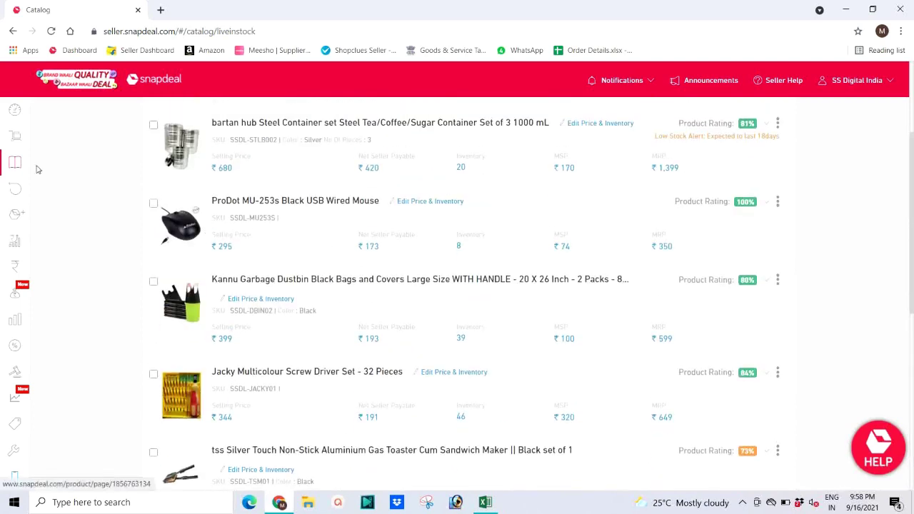
# Step: Open the list of delivered orders among the completed orders
pyautogui.moveTo(37, 157)
pyautogui.click(41, 138)
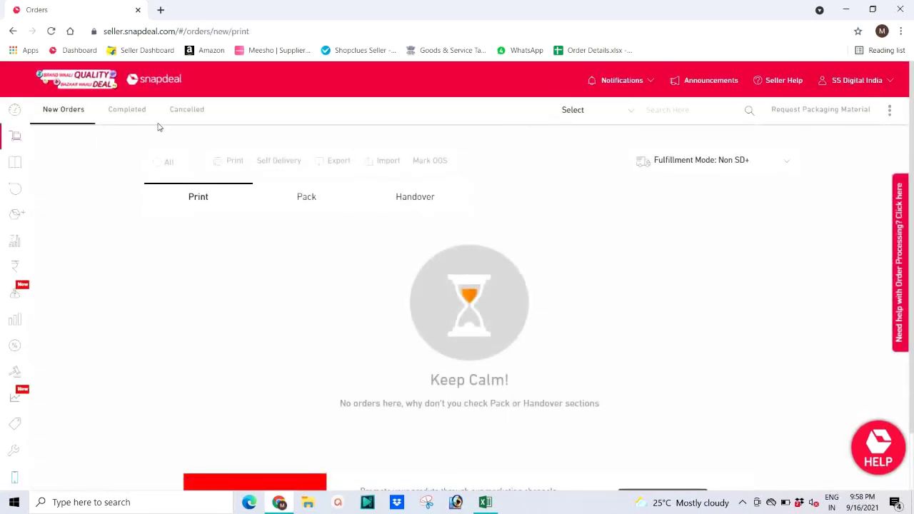
pyautogui.click(123, 112)
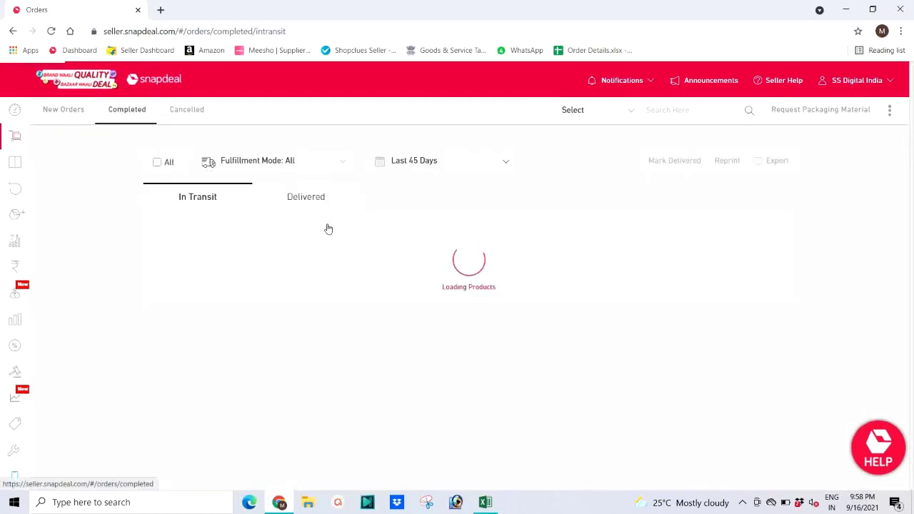
pyautogui.click(307, 200)
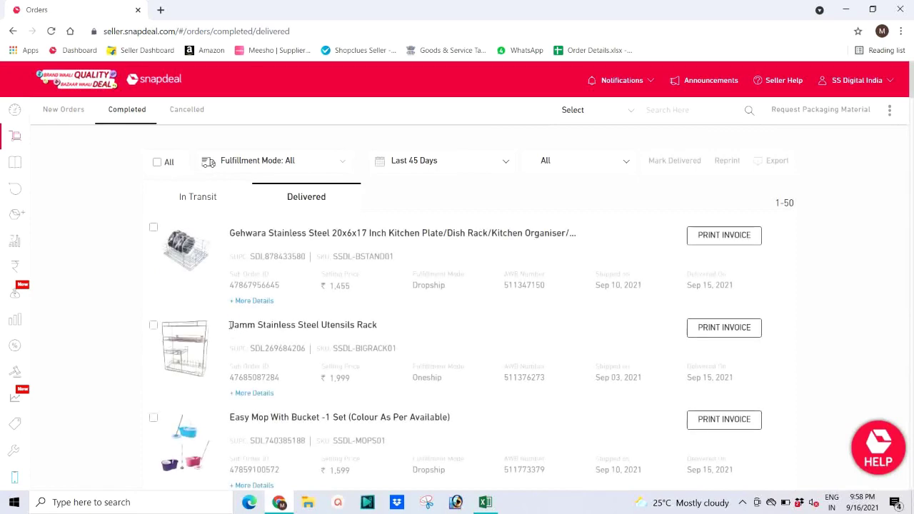
# Step: Expand the details of the delivered Jamm Stainless Steel Utensils Rack order and examine its selling price and net seller payable
pyautogui.moveTo(231, 325); pyautogui.dragTo(378, 325)
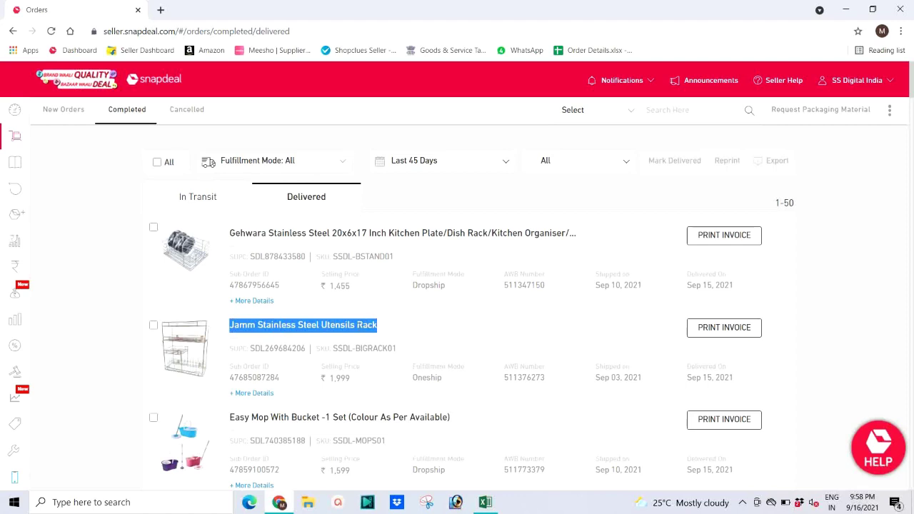
pyautogui.scroll(-1, 352, 325)
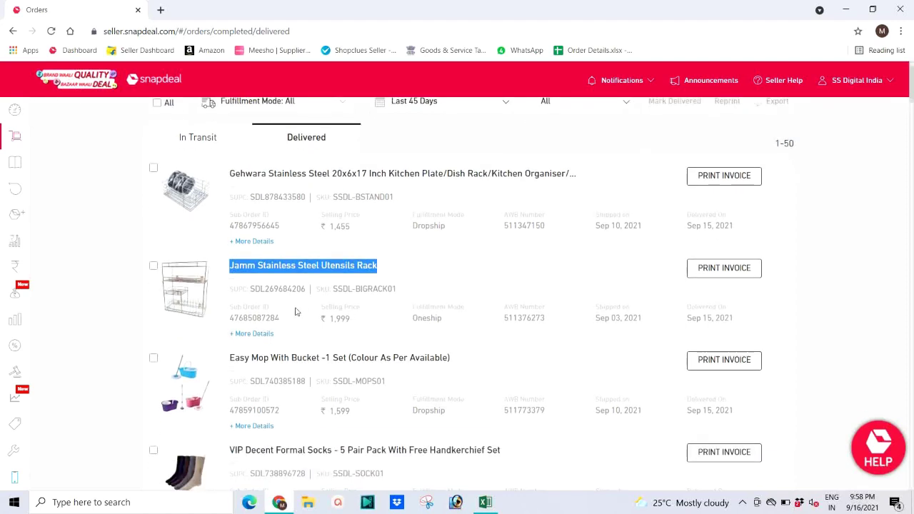
pyautogui.click(254, 334)
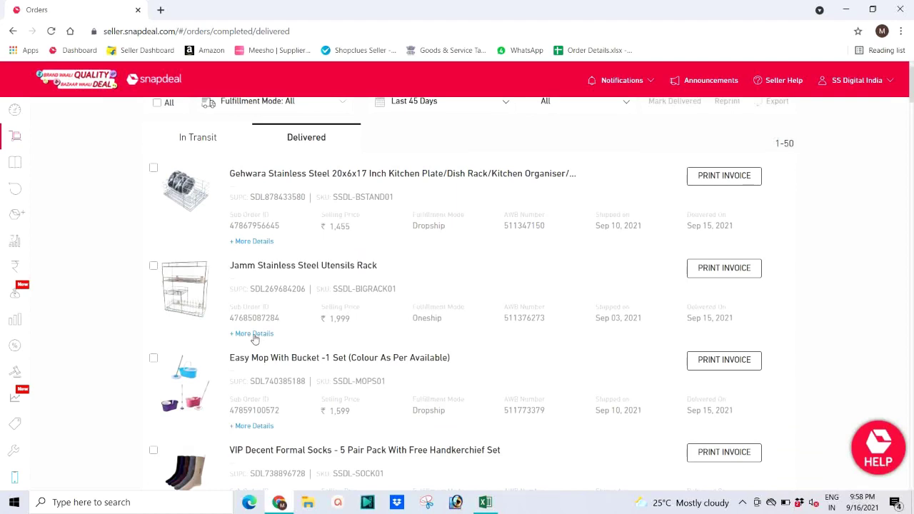
pyautogui.scroll(-1, 333, 318)
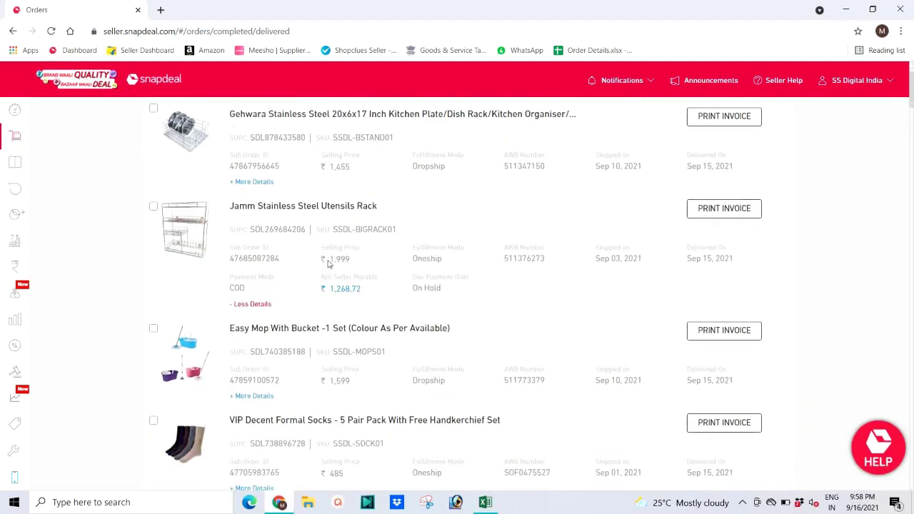
pyautogui.moveTo(328, 259); pyautogui.dragTo(355, 264)
# Step: Copy the product name Jamm Stainless Steel Utensils Rack from the order and search the catalog for it
pyautogui.moveTo(378, 207); pyautogui.dragTo(229, 207)
pyautogui.rightClick(250, 213)
pyautogui.click(270, 218)
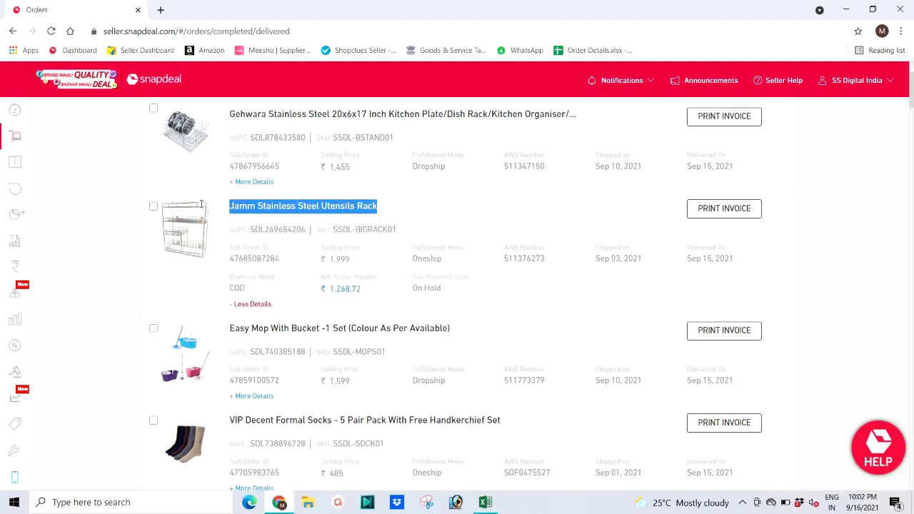
pyautogui.click(37, 164)
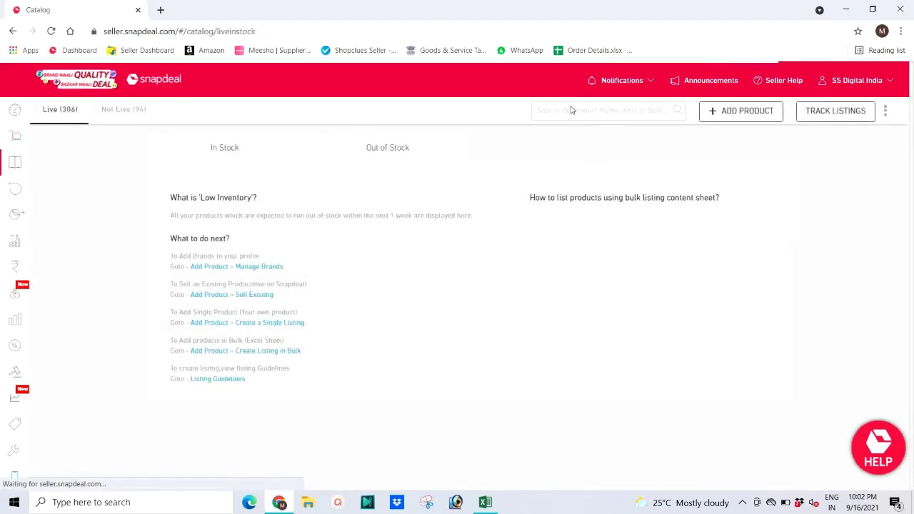
pyautogui.click(570, 108)
pyautogui.hotkey('ctrl', 'v')
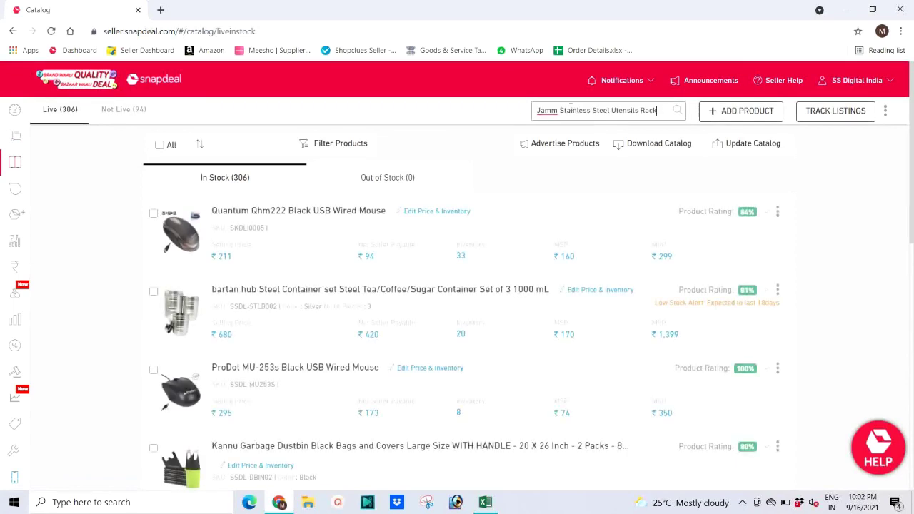
pyautogui.press('Return')
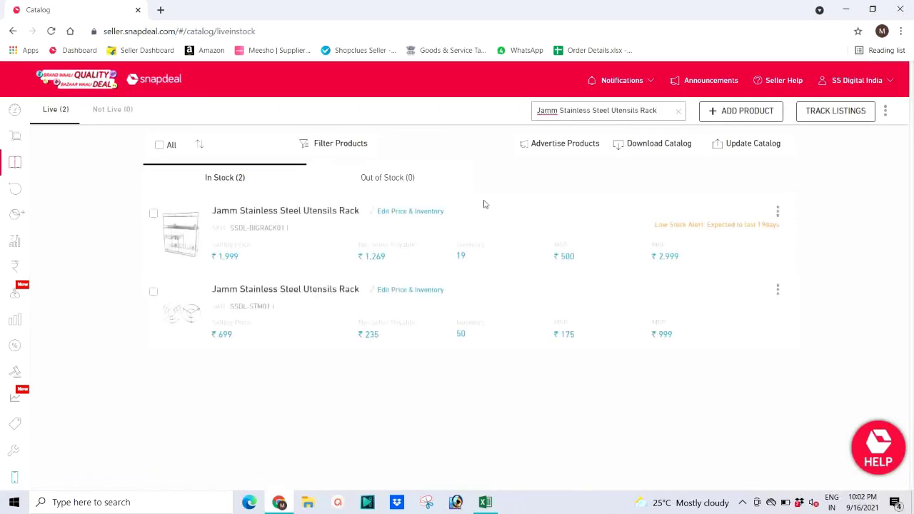
# Step: Examine the net seller payable breakup of the SSDL-BIGRACK01 rack, highlight its logistic cost, and close the price details without updating
pyautogui.click(410, 212)
pyautogui.scroll(-3, 420, 230)
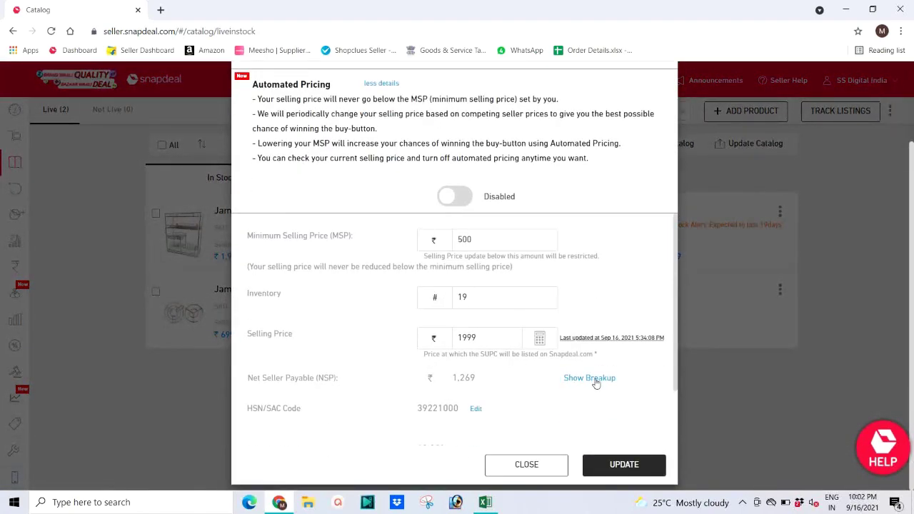
pyautogui.click(585, 381)
pyautogui.scroll(-3, 515, 357)
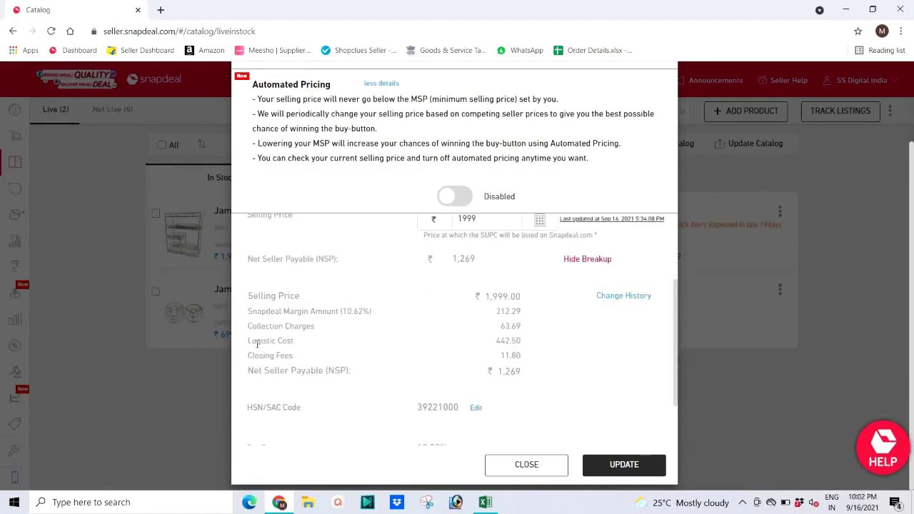
pyautogui.moveTo(248, 342); pyautogui.dragTo(576, 341)
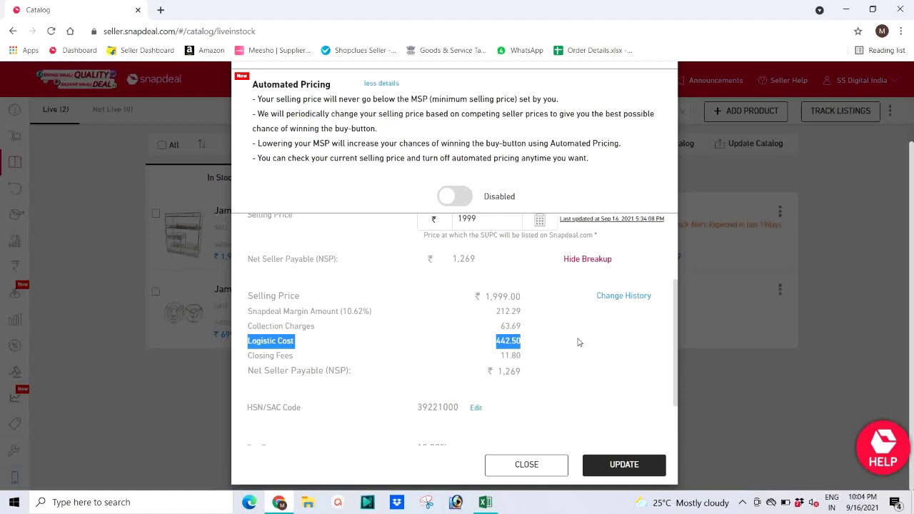
pyautogui.click(525, 464)
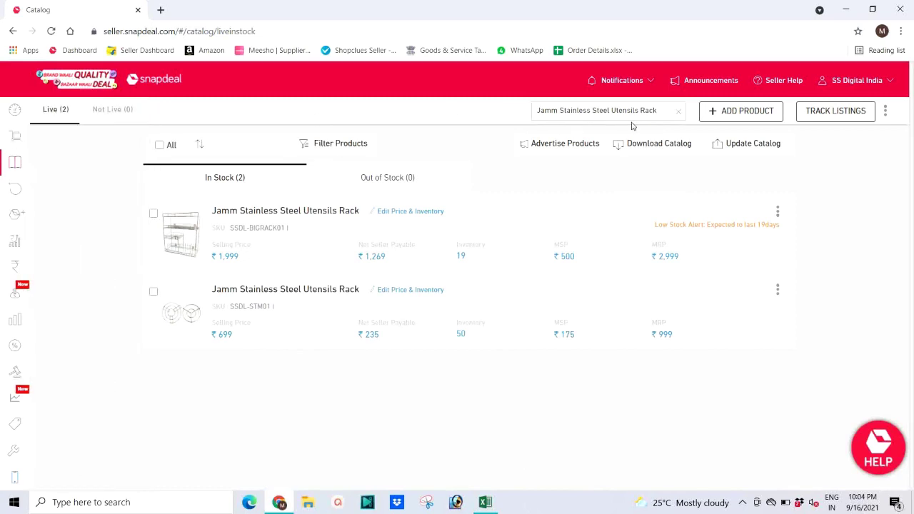
# Step: Clear the catalog search and look through the full list of in-stock products
pyautogui.click(677, 112)
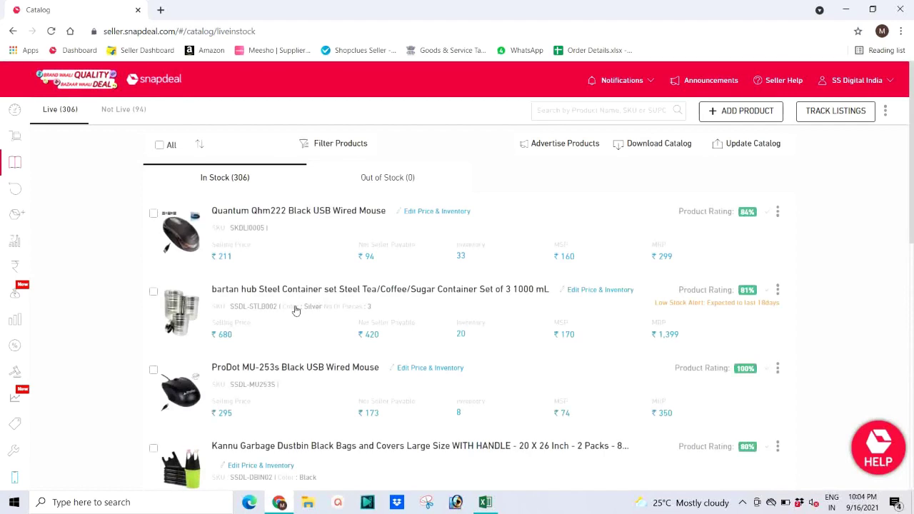
pyautogui.scroll(-3, 312, 302)
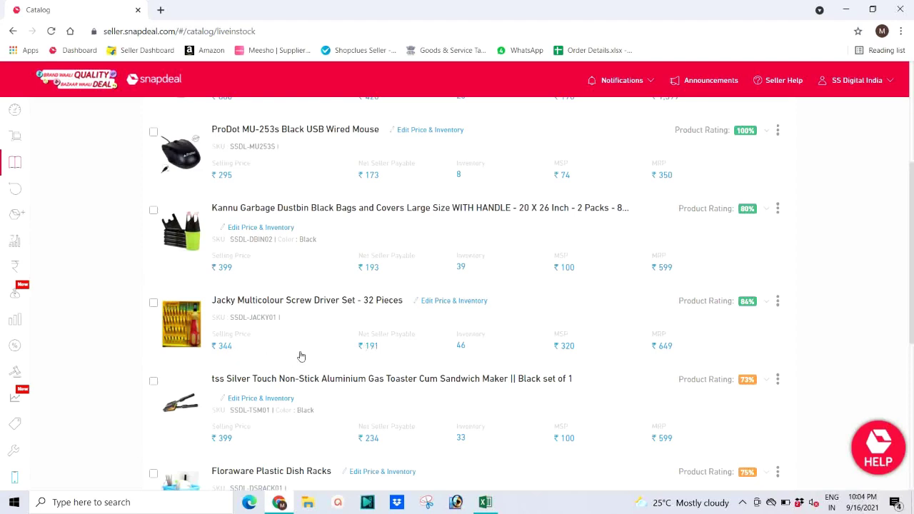
# Step: Examine the net seller payable breakup of the Jacky Multicolour Screw Driver Set, highlight its logistic cost, and close the price details without updating
pyautogui.click(444, 303)
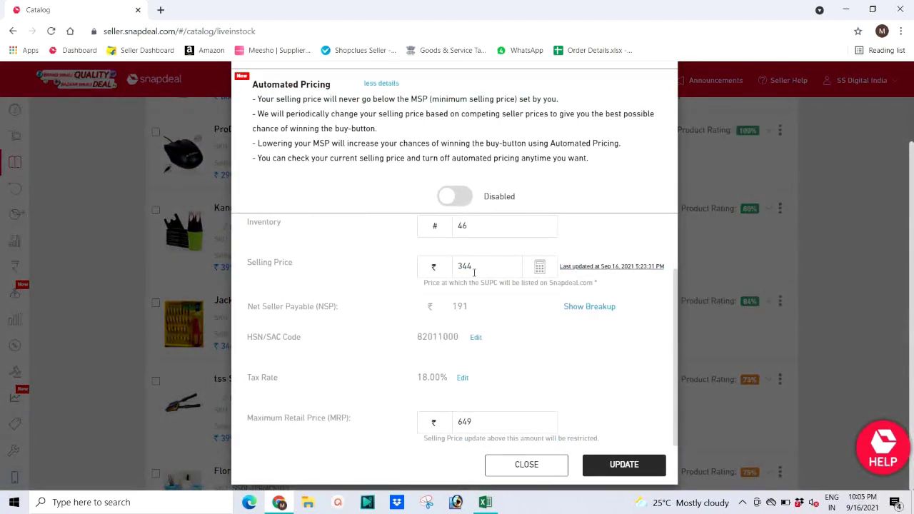
pyautogui.click(584, 307)
pyautogui.scroll(-1, 516, 307)
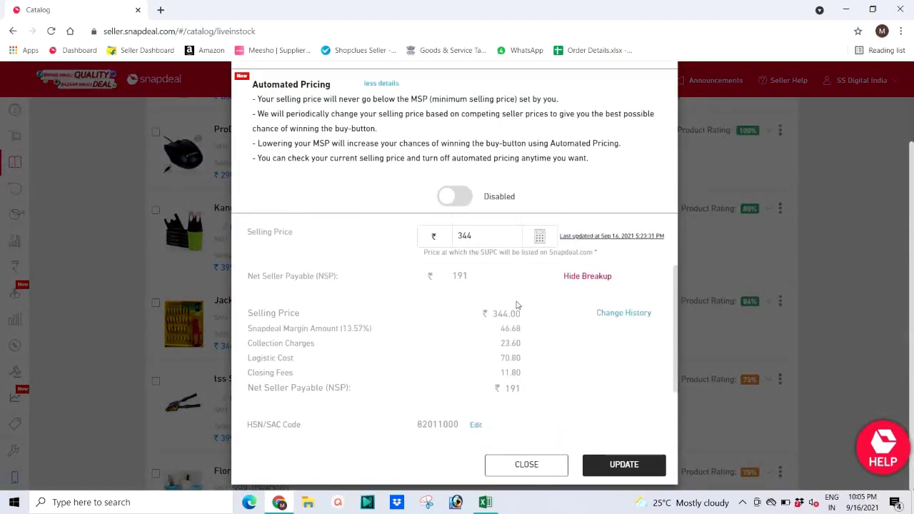
pyautogui.moveTo(248, 329); pyautogui.dragTo(527, 330)
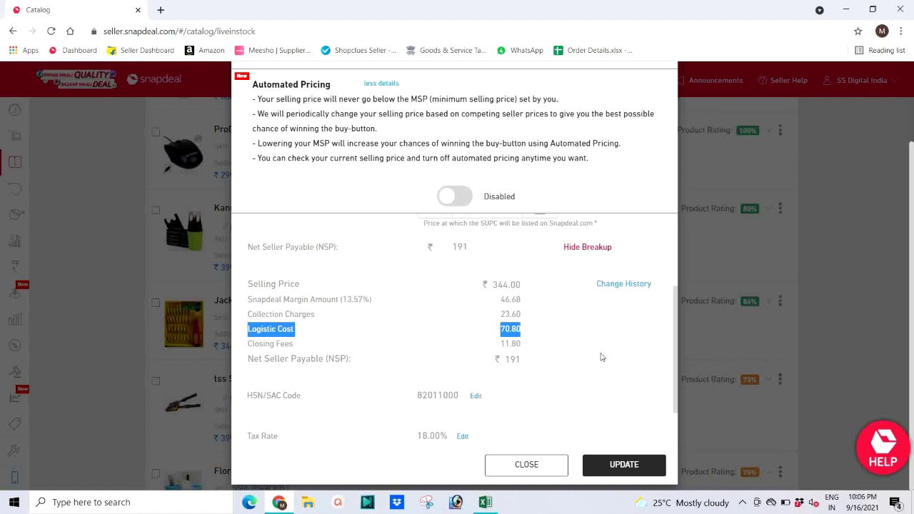
pyautogui.click(519, 465)
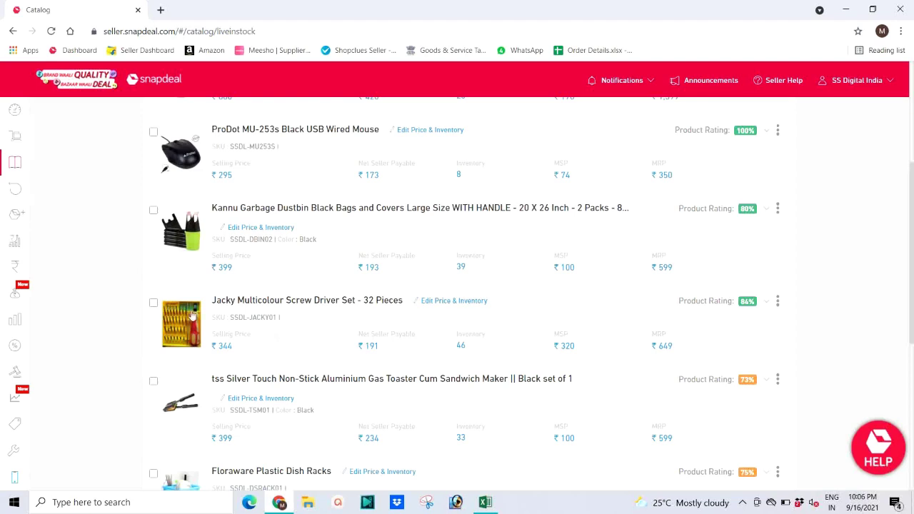
# Step: Open the support queries and look through the list of open queries and their statuses
pyautogui.moveTo(45, 330)
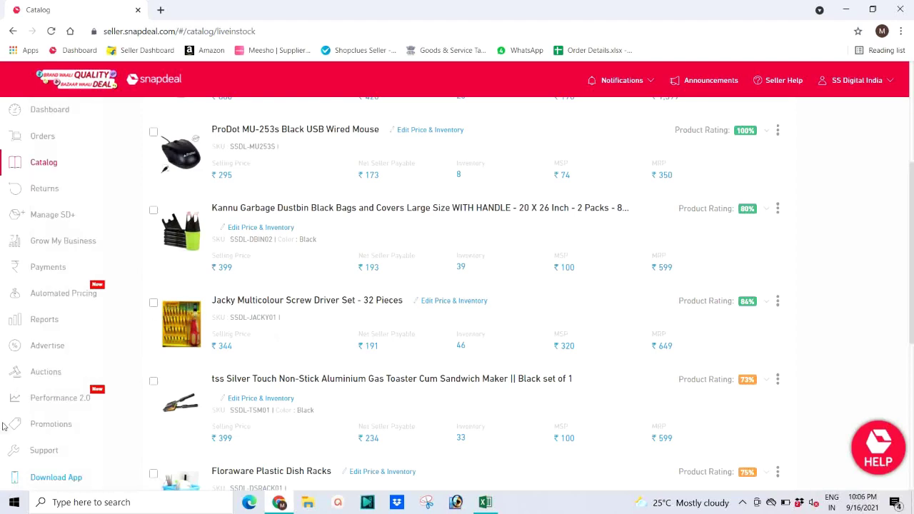
pyautogui.click(49, 452)
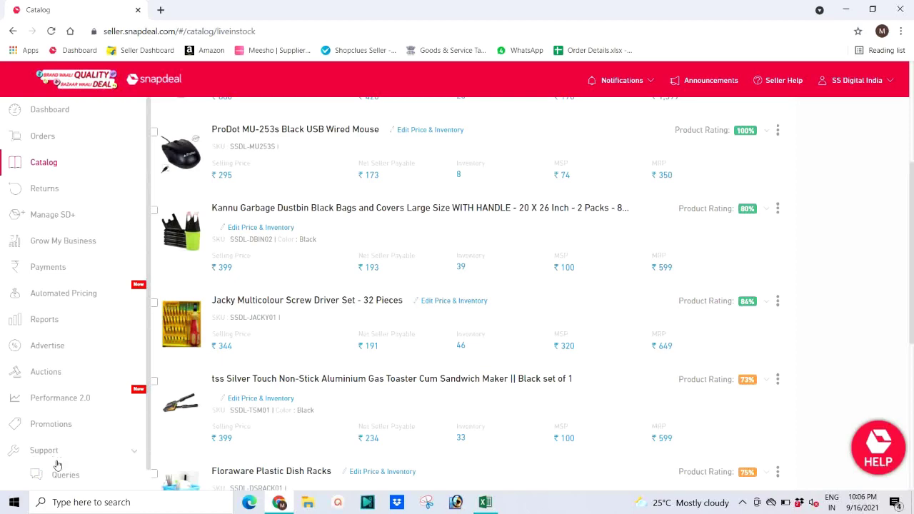
pyautogui.click(63, 476)
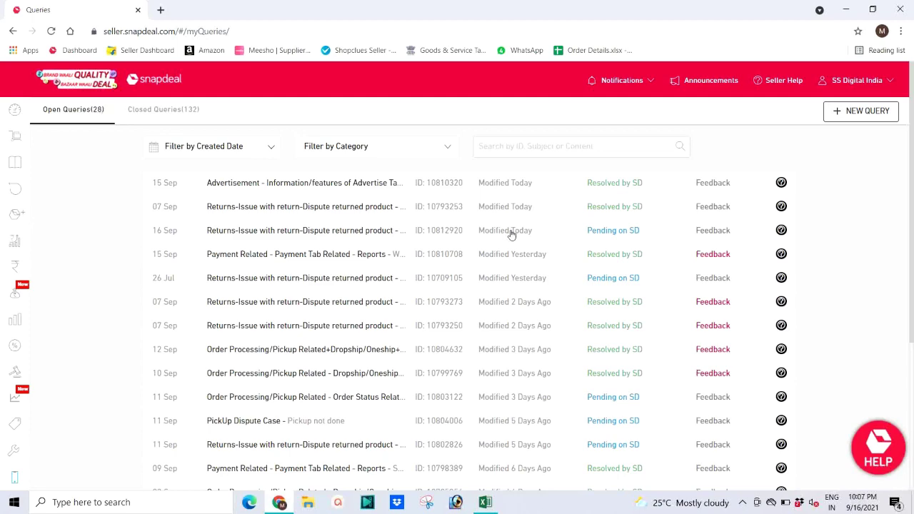
pyautogui.scroll(-2, 407, 250)
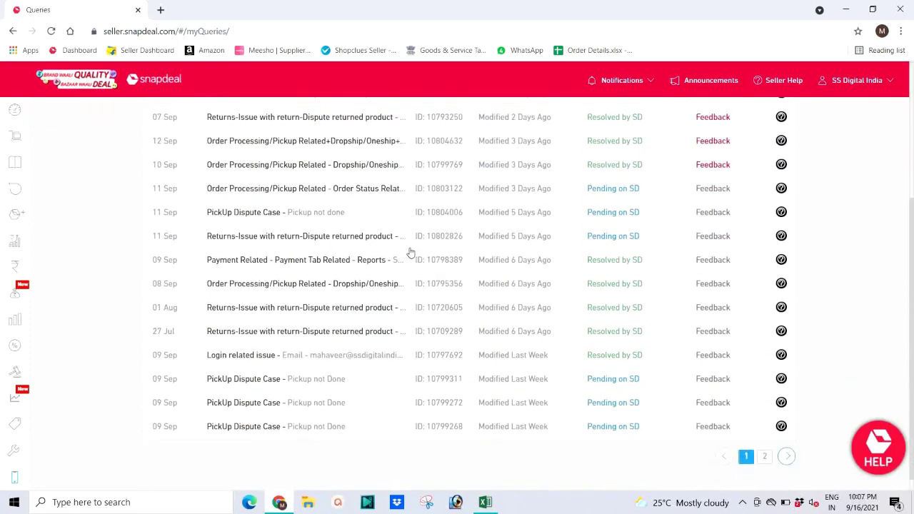
pyautogui.scroll(4, 428, 271)
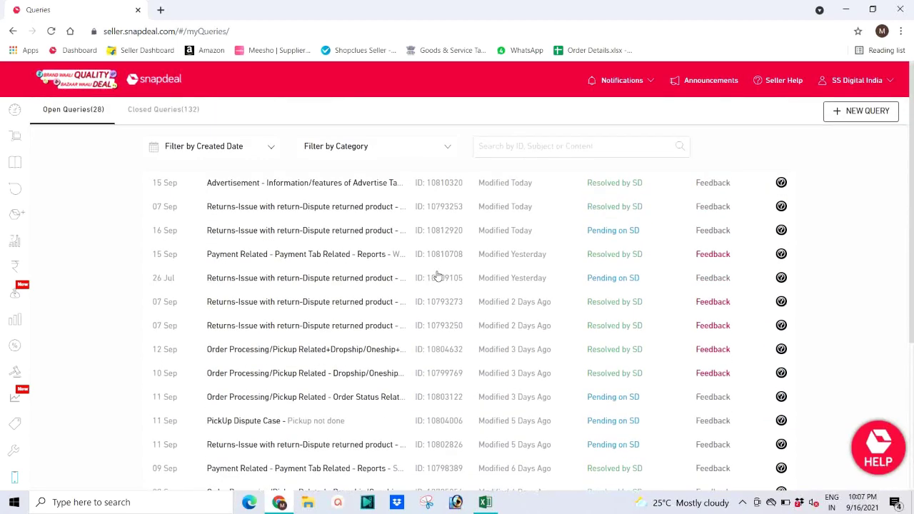